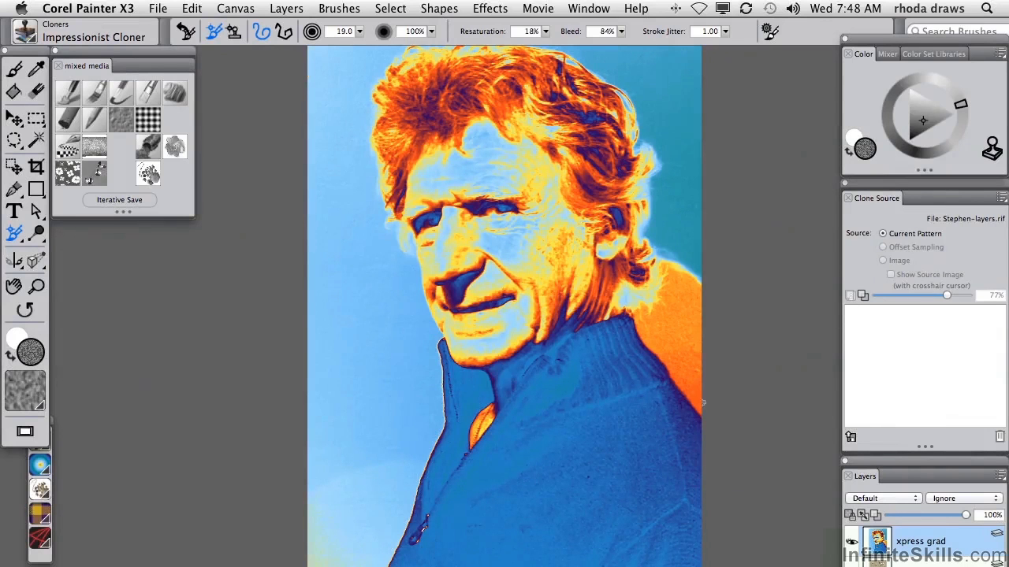
Step: Examine the portrait versions by hiding the xpress grad, hipass blur CS and xpress texture layers in turn, and show all three again
left_click_drag(882, 462, 731, 214)
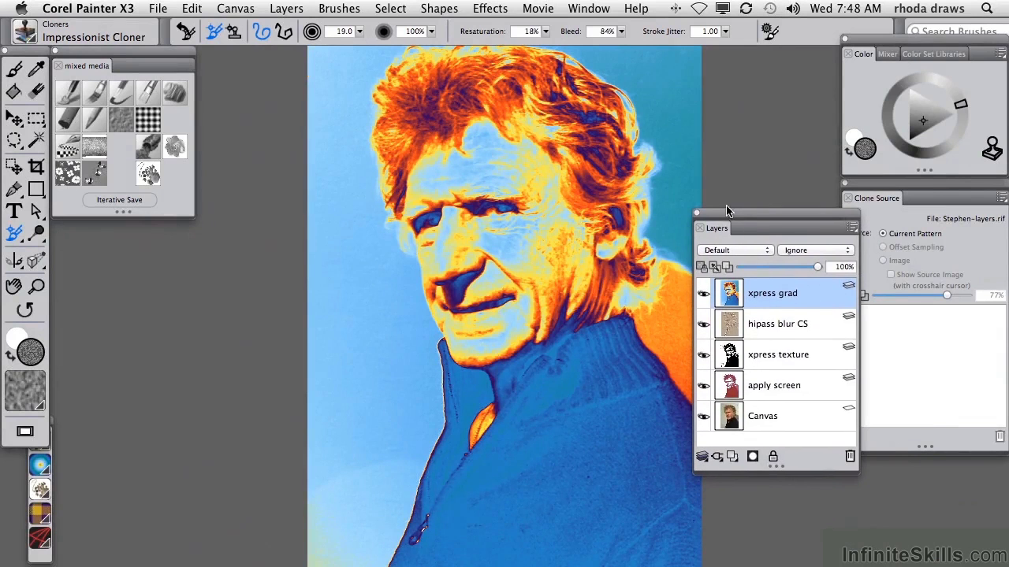
left_click(788, 294)
left_click(704, 294)
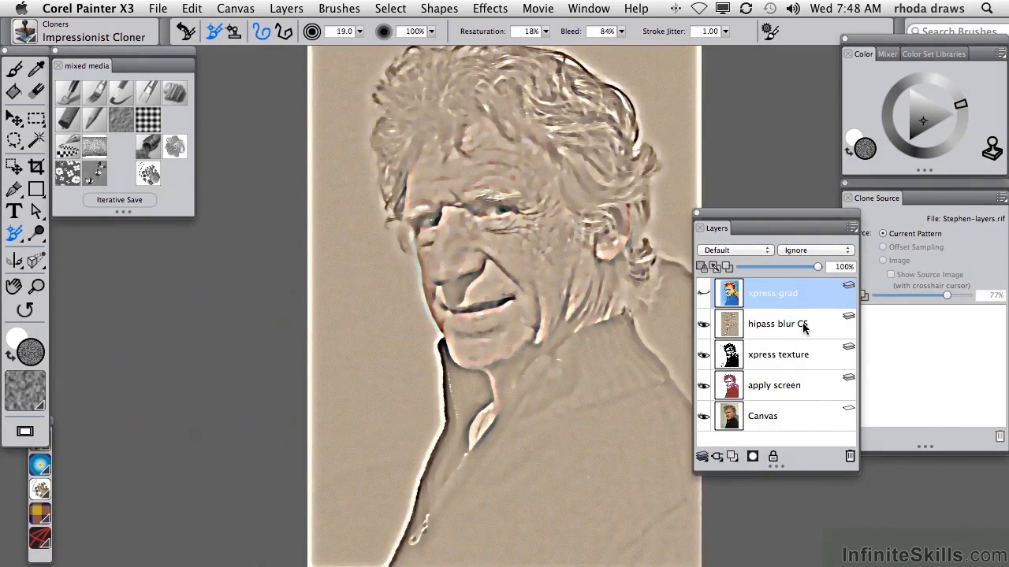
left_click(703, 327)
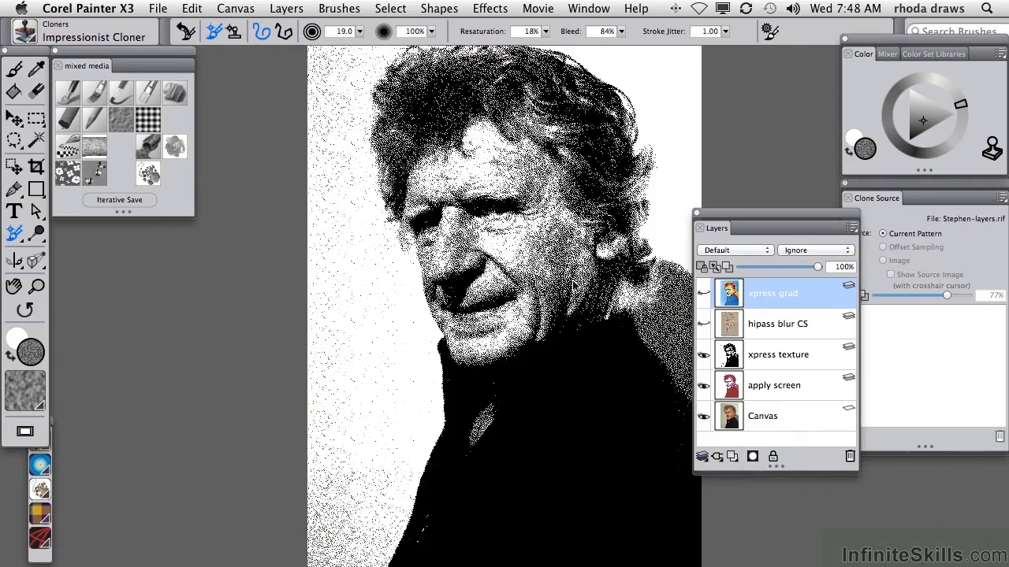
left_click(704, 357)
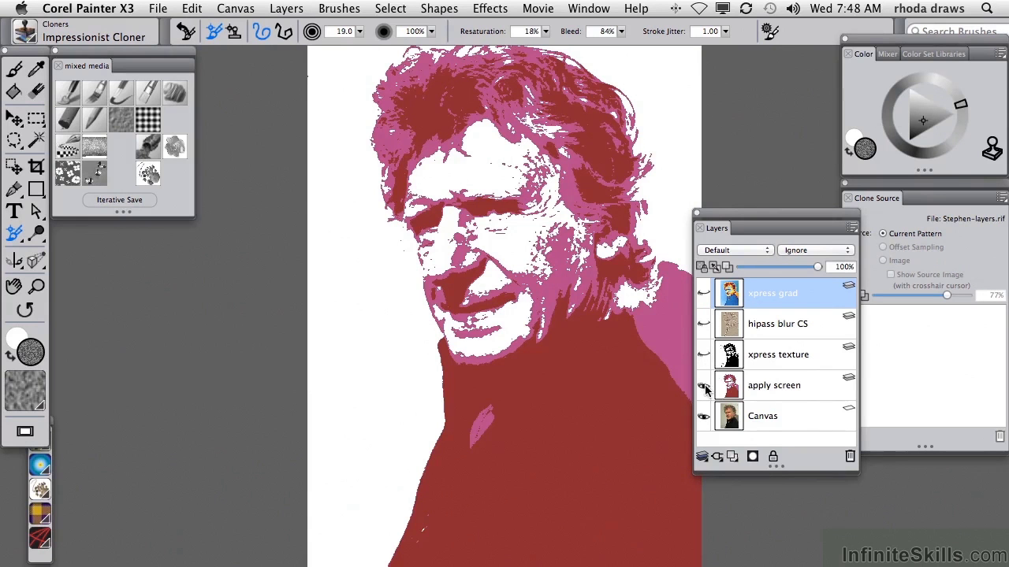
left_click(704, 356)
left_click(703, 324)
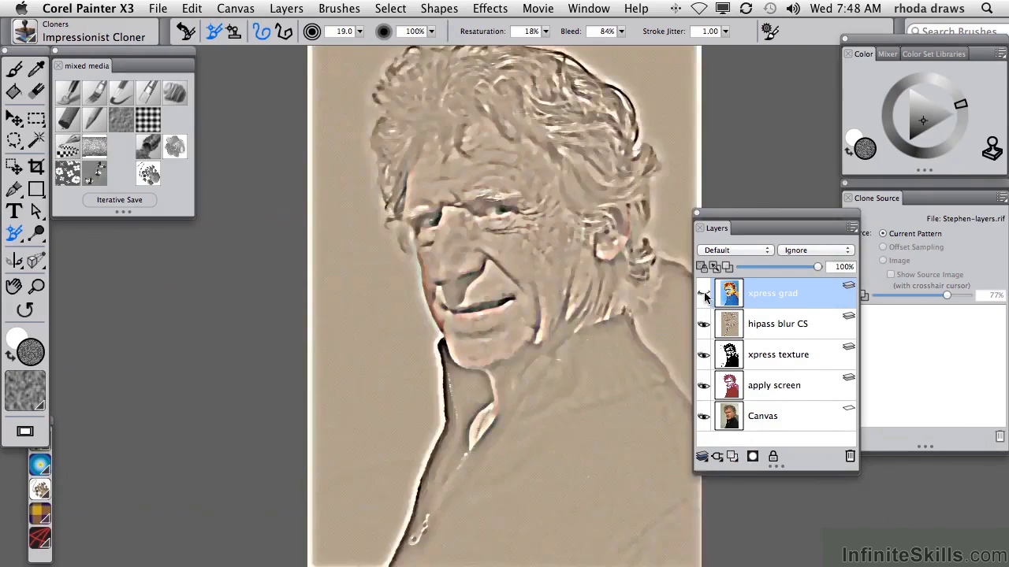
left_click(704, 293)
Step: Create a quick clone of the layered portrait, discarding unsaved changes to the original document
left_click_drag(769, 213, 781, 303)
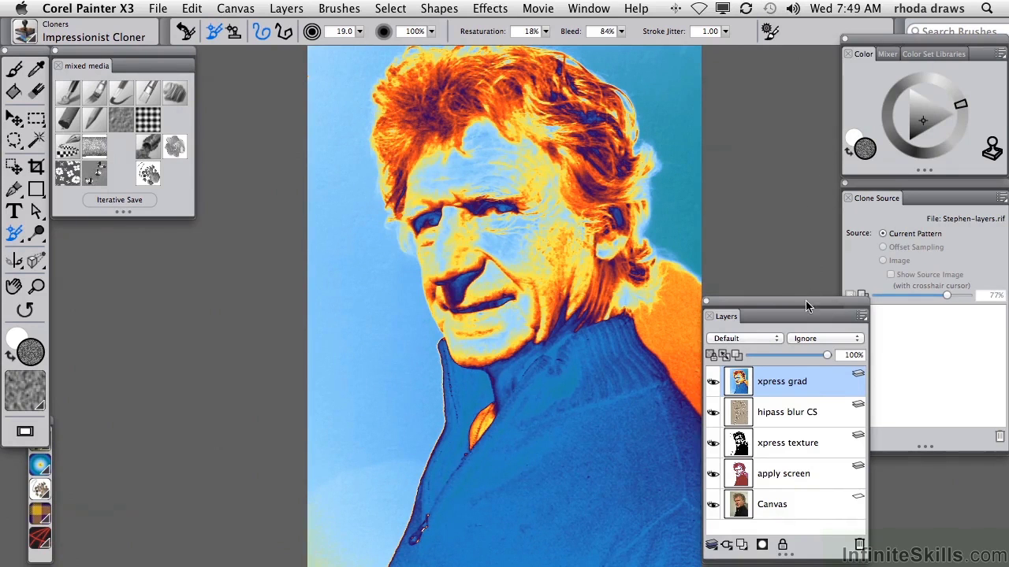
left_click_drag(805, 302, 847, 320)
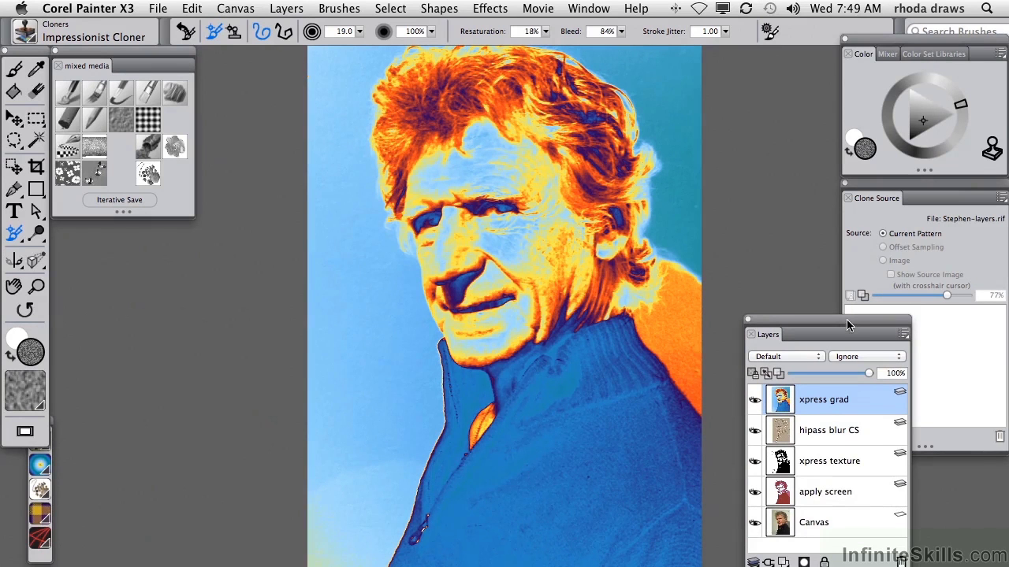
left_click_drag(846, 318, 844, 318)
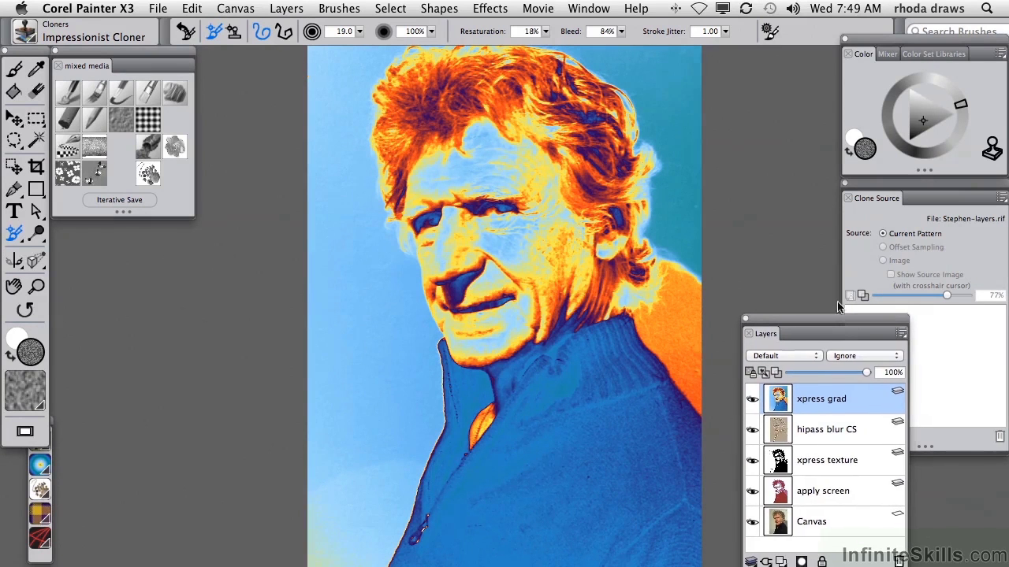
left_click(160, 10)
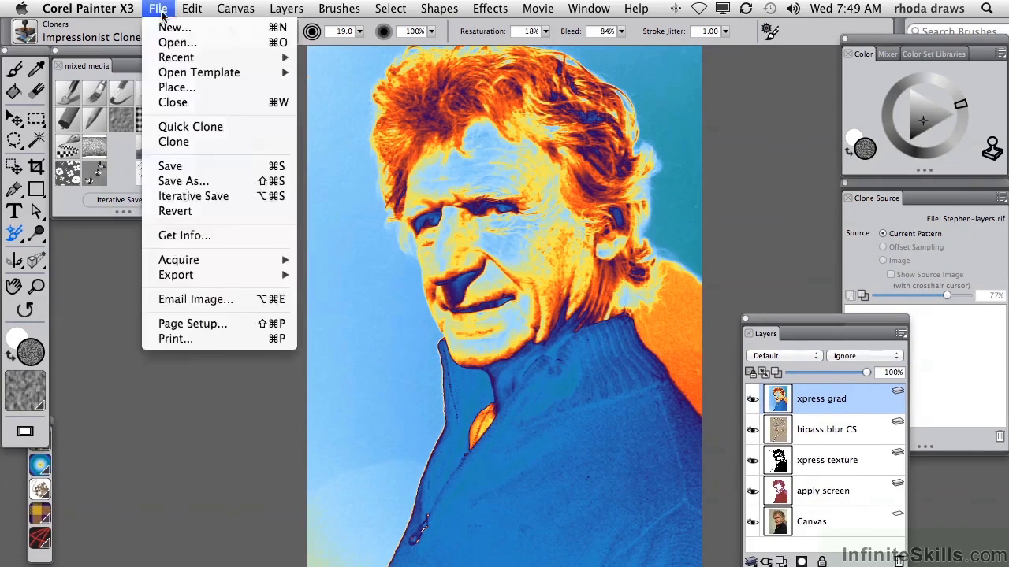
left_click(184, 128)
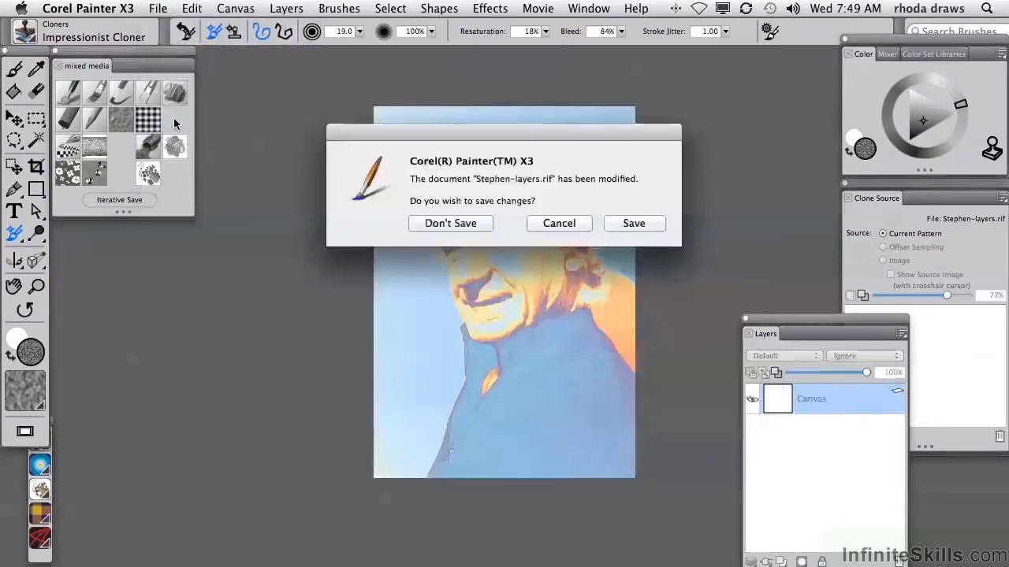
left_click(468, 224)
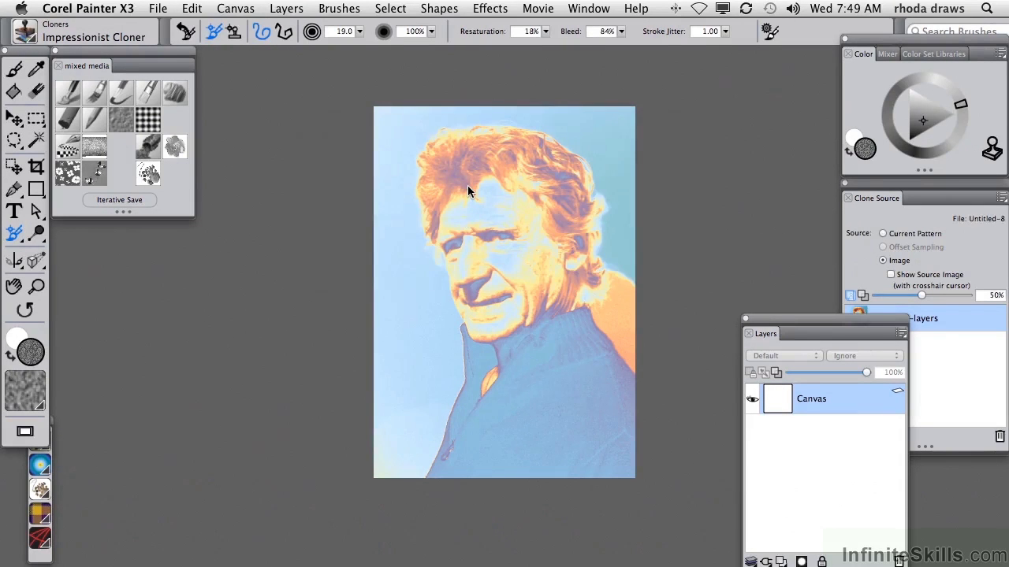
Step: Add Stephen Xpress texture.jpg from the Chapter 13 folder as a source image for the clone
key("super+plus")
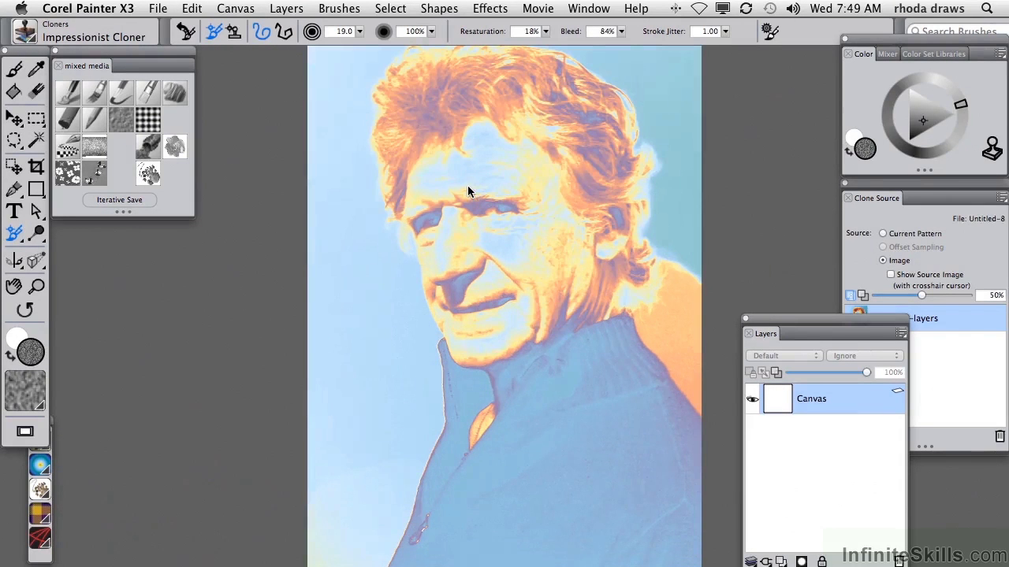
mouse_move(851, 334)
left_mouse_down()
mouse_move(840, 333)
mouse_move(807, 387)
left_mouse_up()
left_click_drag(904, 196, 930, 197)
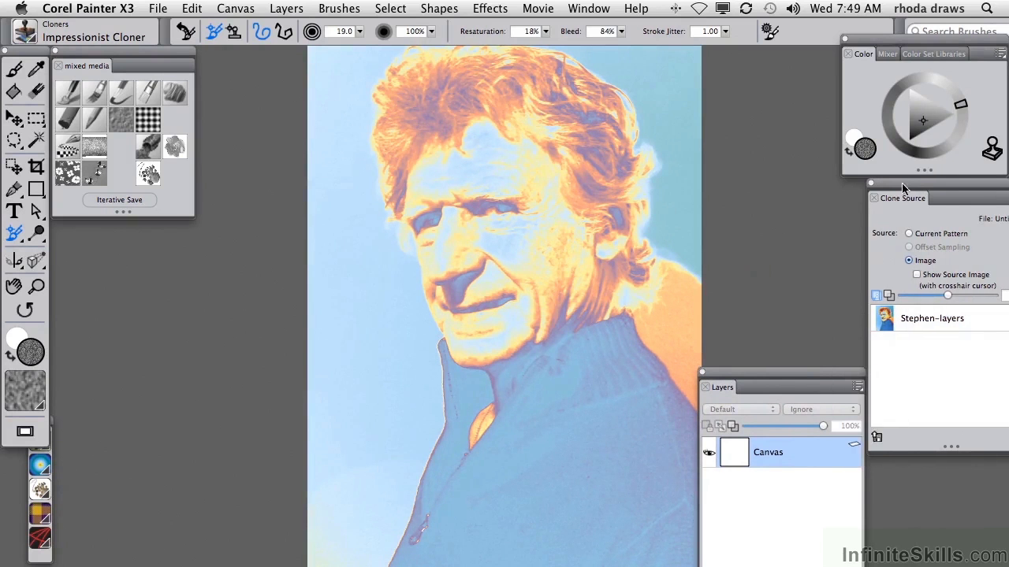
left_click(876, 434)
left_click(808, 441)
left_click(709, 195)
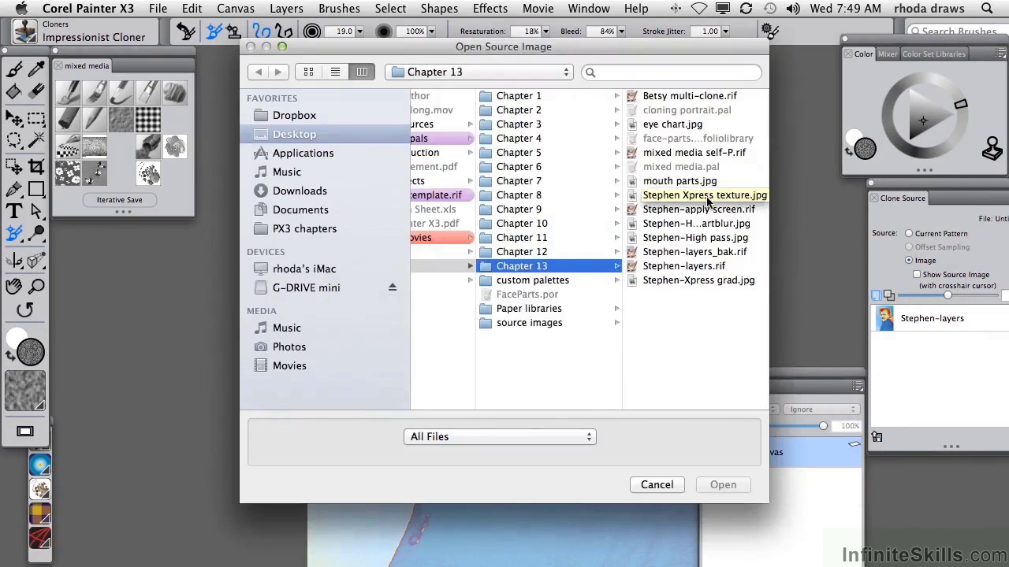
left_click(722, 485)
Step: Add Stephen-apply screen.rif from the Chapter 13 folder as another clone source
left_click(876, 435)
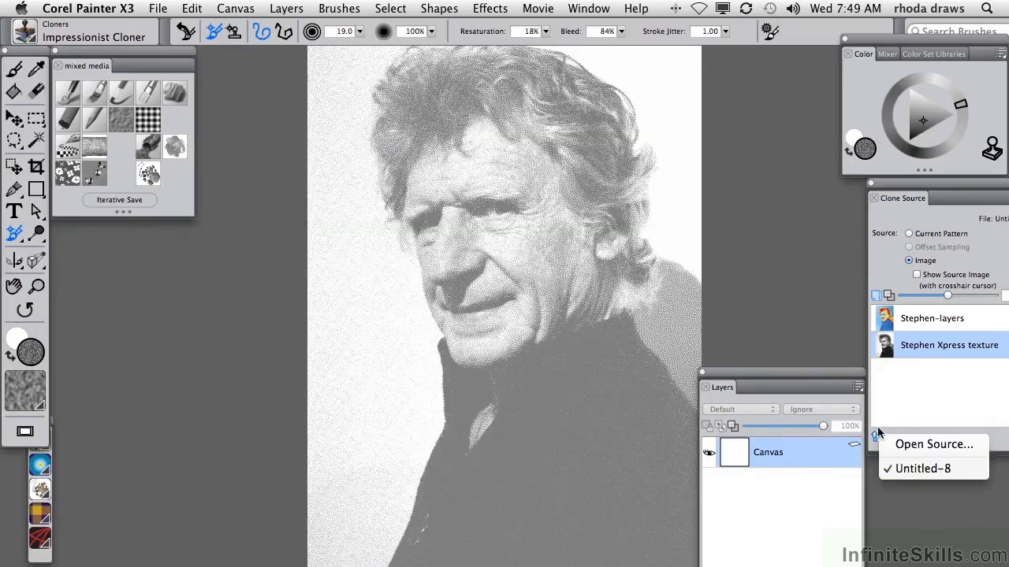
left_click(900, 447)
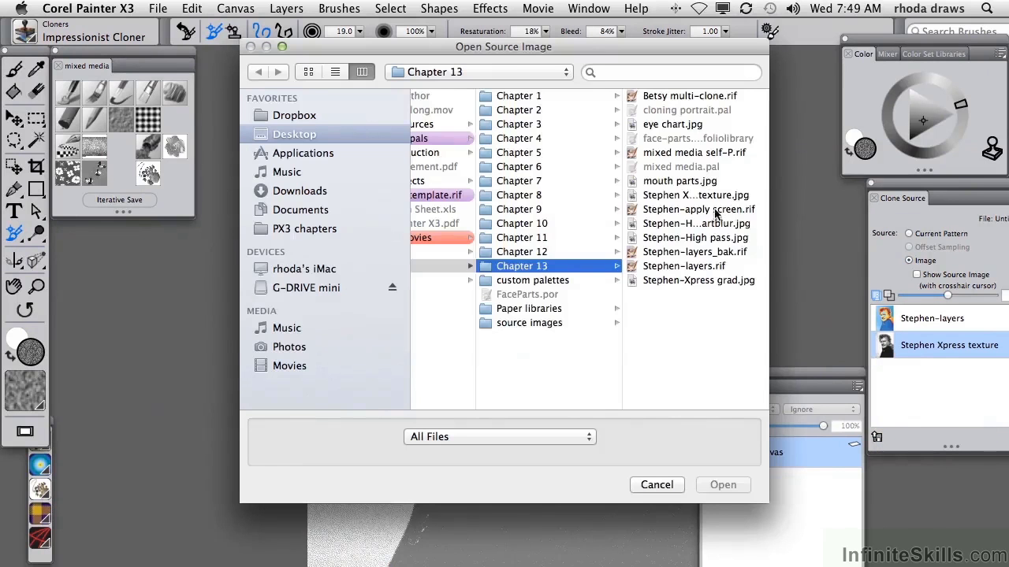
key("Down")
left_click(722, 485)
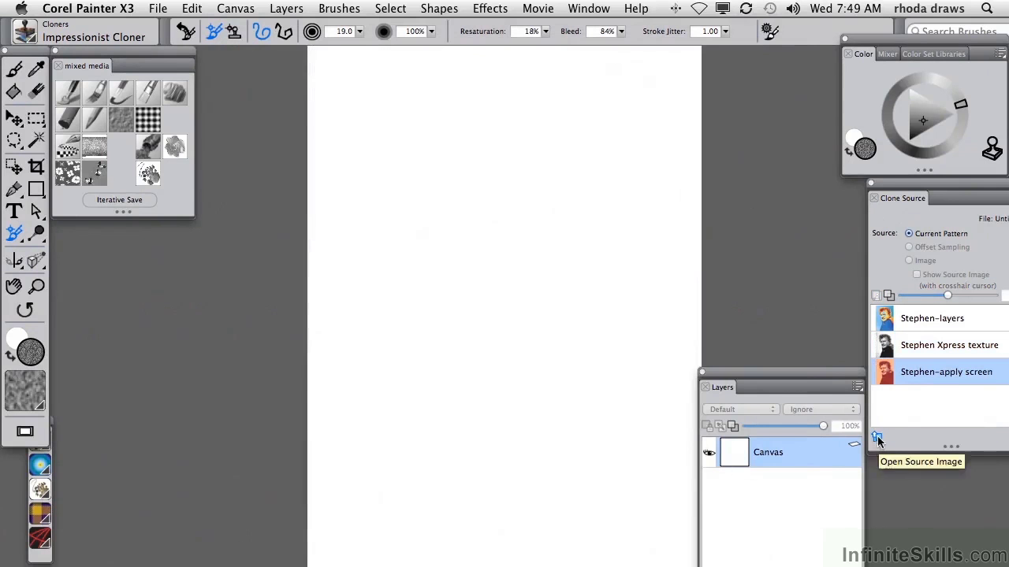
Step: Add Stephen-High pass-smartblur.jpg from the Chapter 13 folder to the clone sources
left_click(877, 439)
left_click(895, 444)
left_click(721, 224)
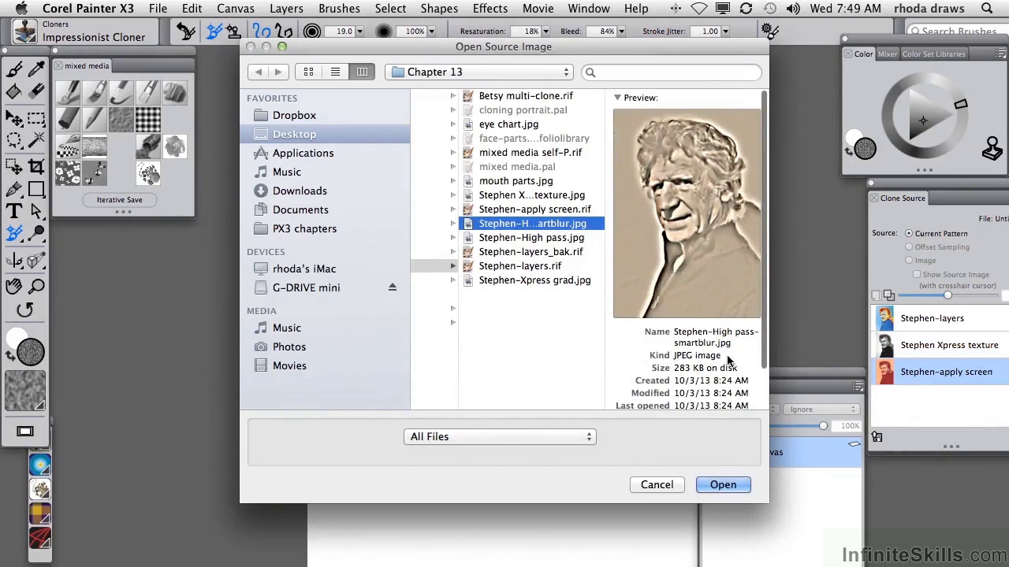
left_click(723, 485)
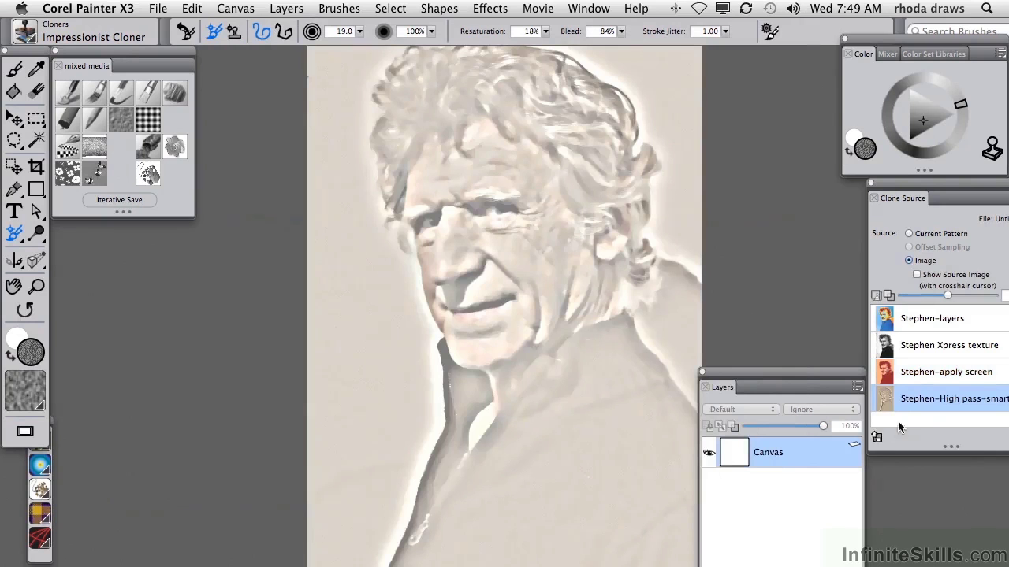
Step: Add Stephen-Xpress grad.jpg from the Chapter 13 folder to the clone sources
left_click(876, 436)
left_click(898, 444)
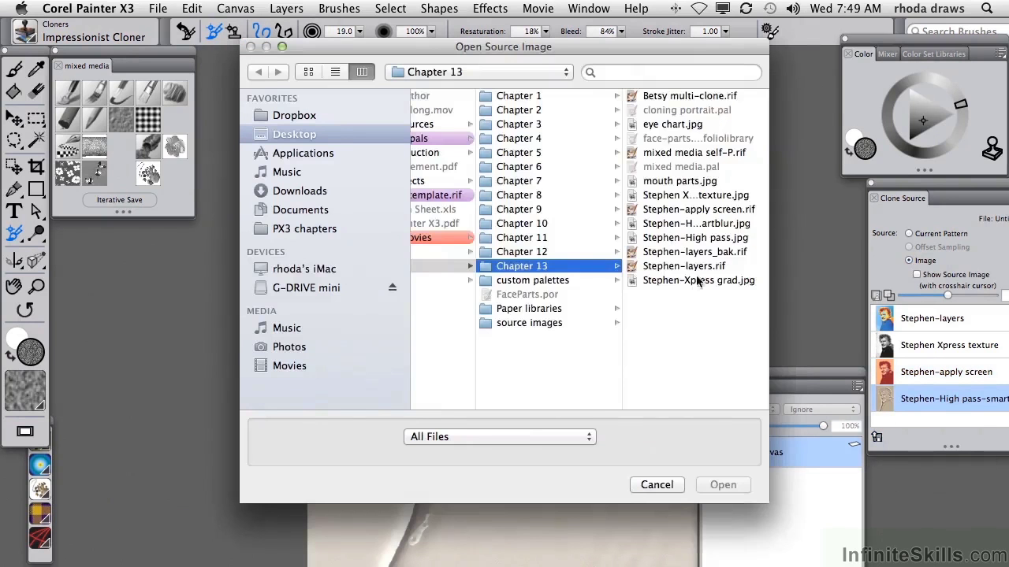
left_click(697, 282)
left_click(720, 545)
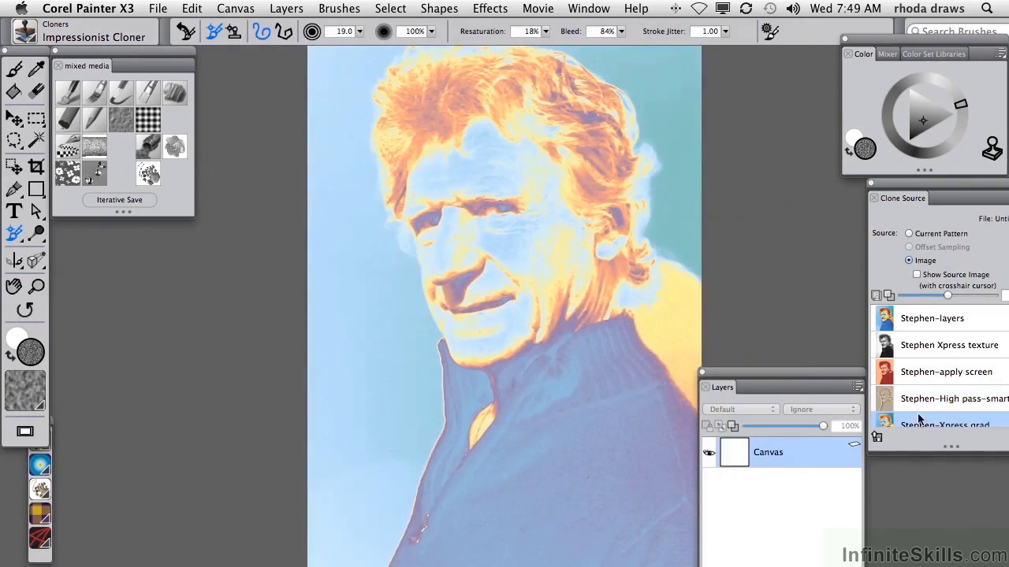
Step: Delete the original Stephen-layers image from the clone sources
left_click_drag(901, 184, 873, 186)
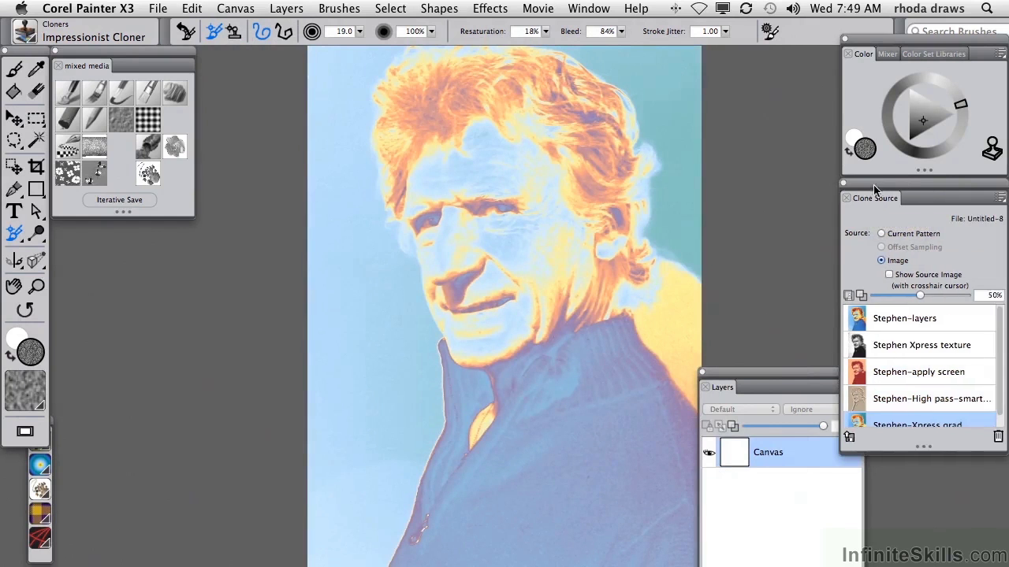
left_click(877, 319)
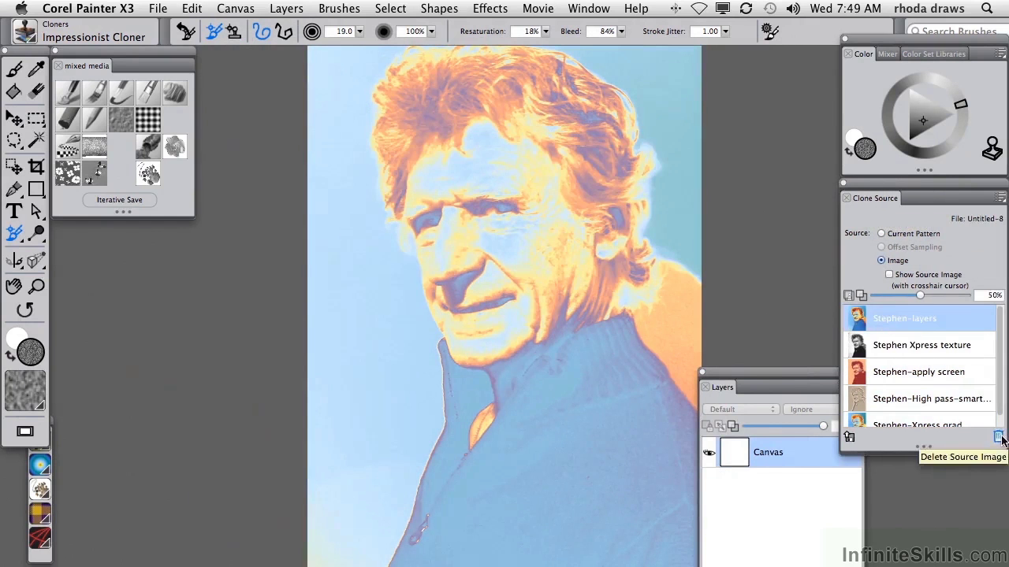
left_click(997, 435)
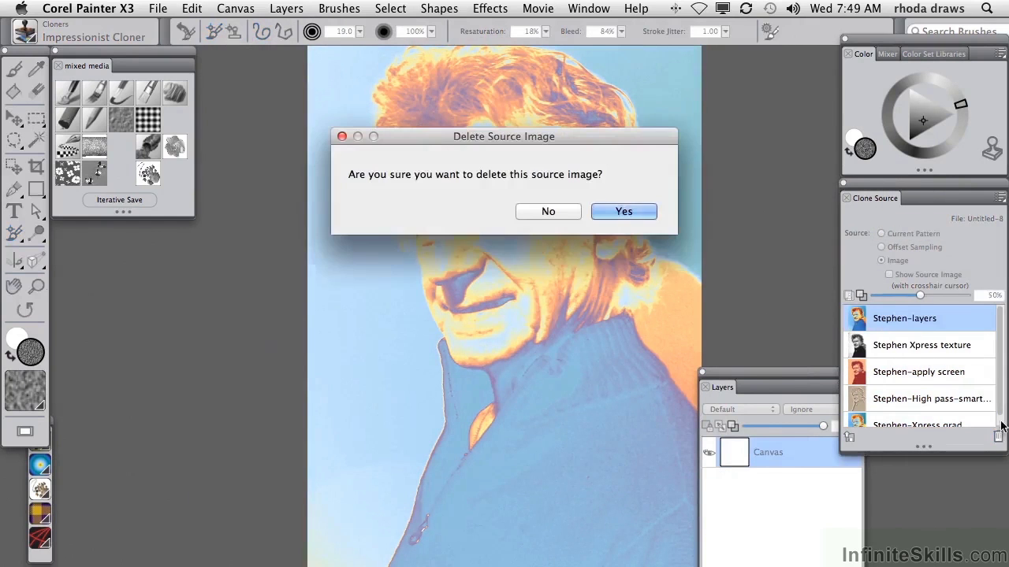
left_click(622, 213)
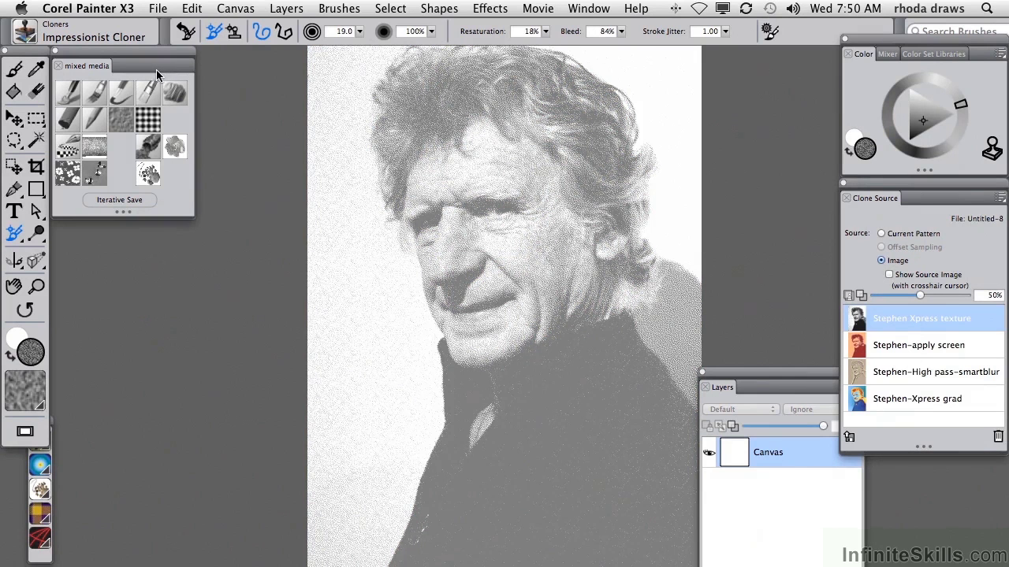
Step: Show the cloning portrait custom palette and display its Impressionist Cloner entry as text
left_click(591, 8)
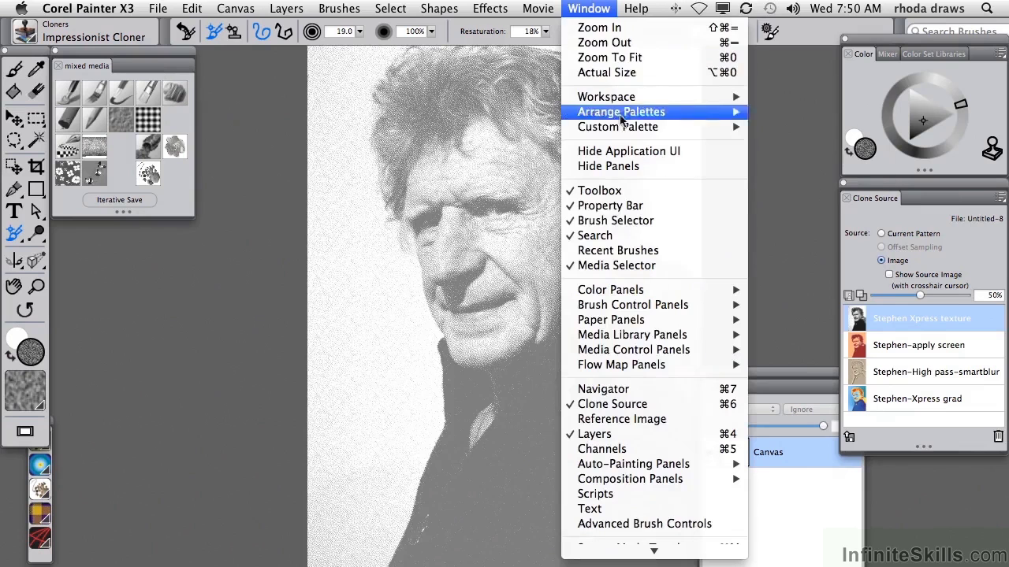
mouse_move(705, 129)
left_click(800, 199)
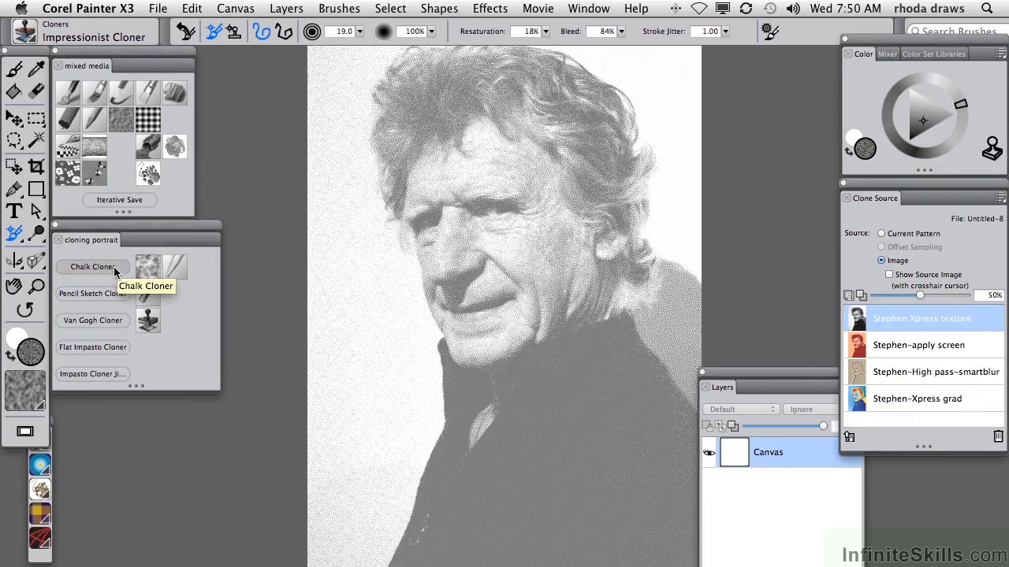
right_click(149, 324)
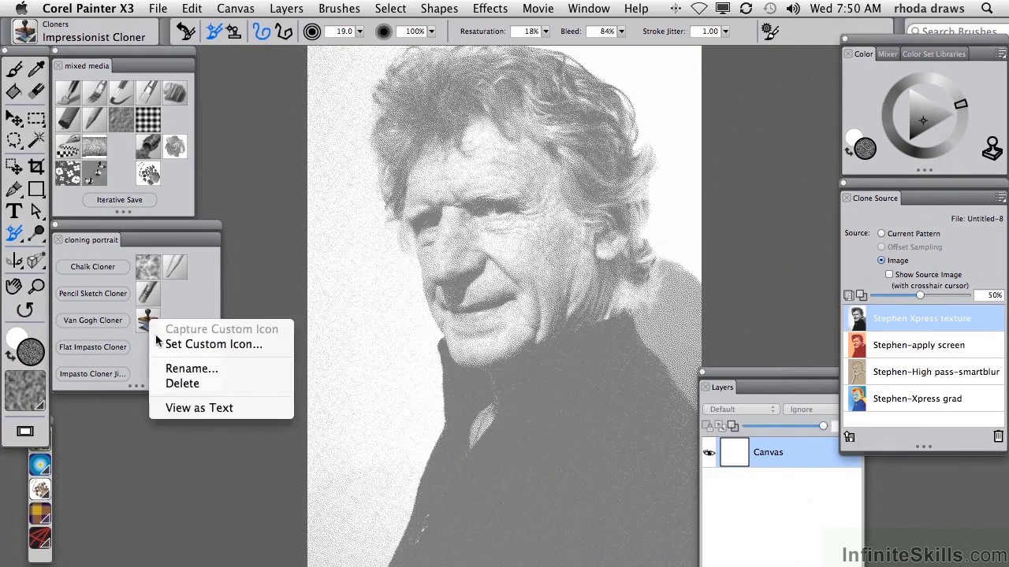
left_click(187, 408)
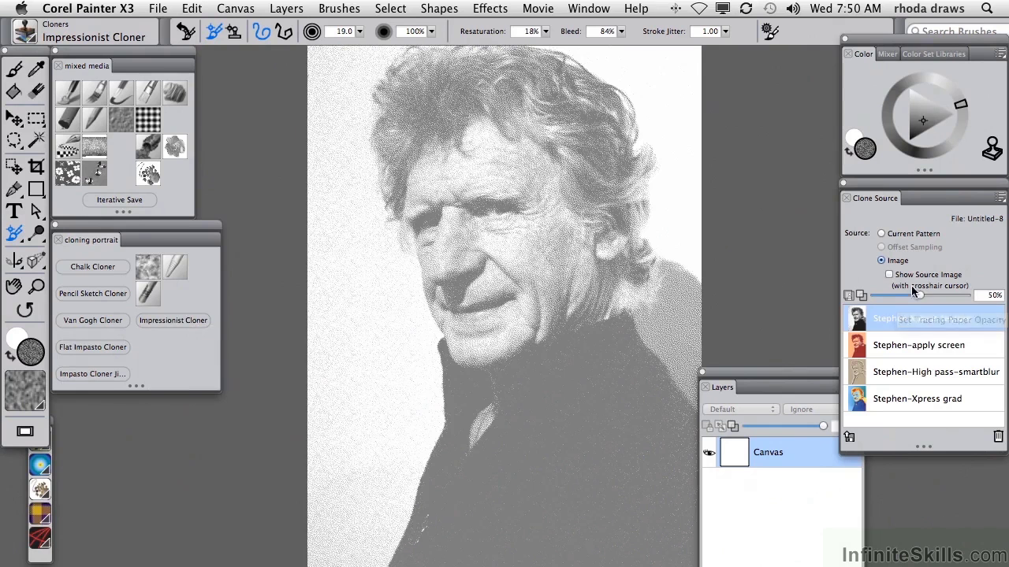
Step: Set the tracing paper opacity to 75% and add a new layer above the canvas
left_click_drag(921, 297, 946, 299)
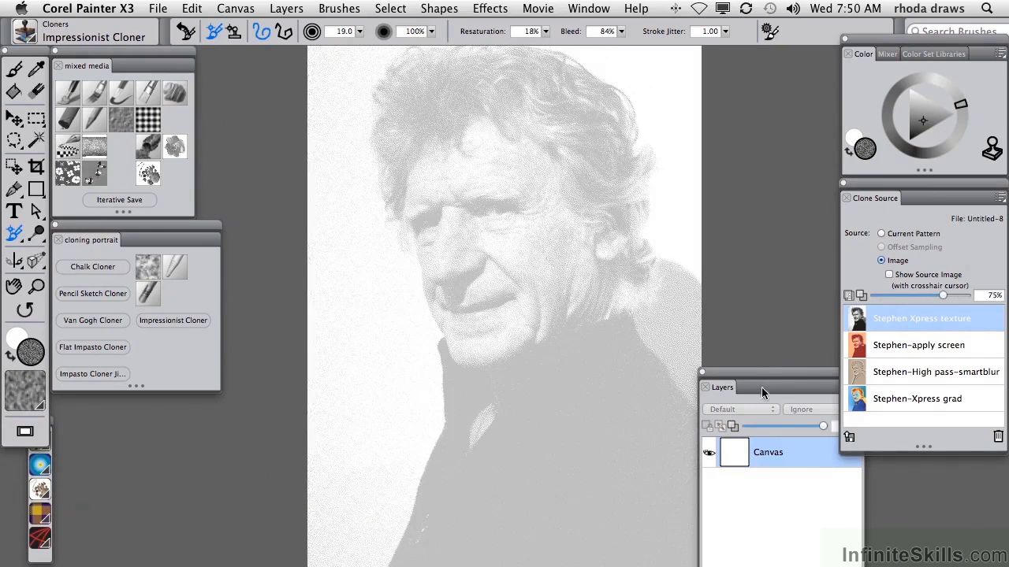
left_click_drag(762, 376, 734, 324)
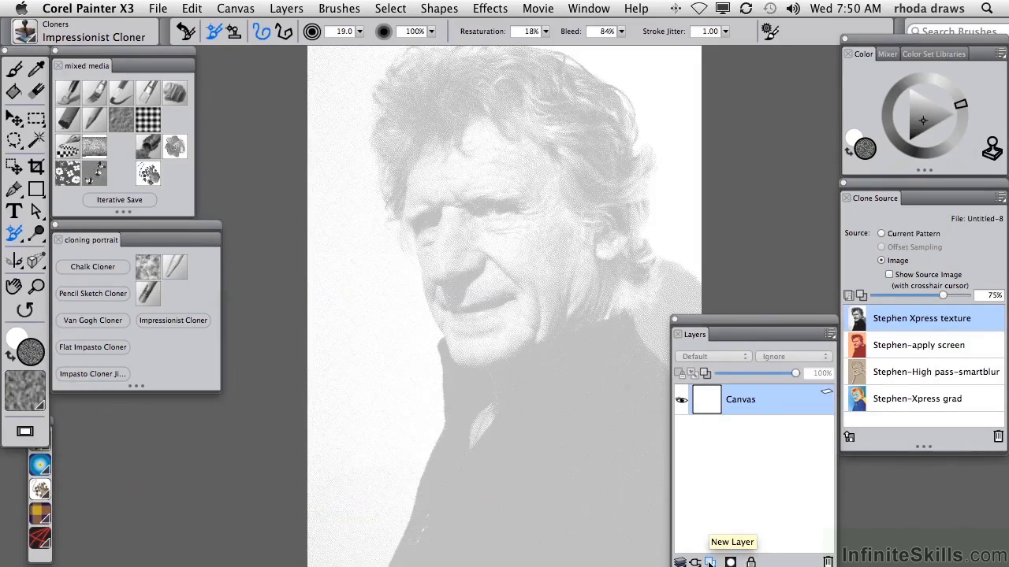
left_click(710, 561)
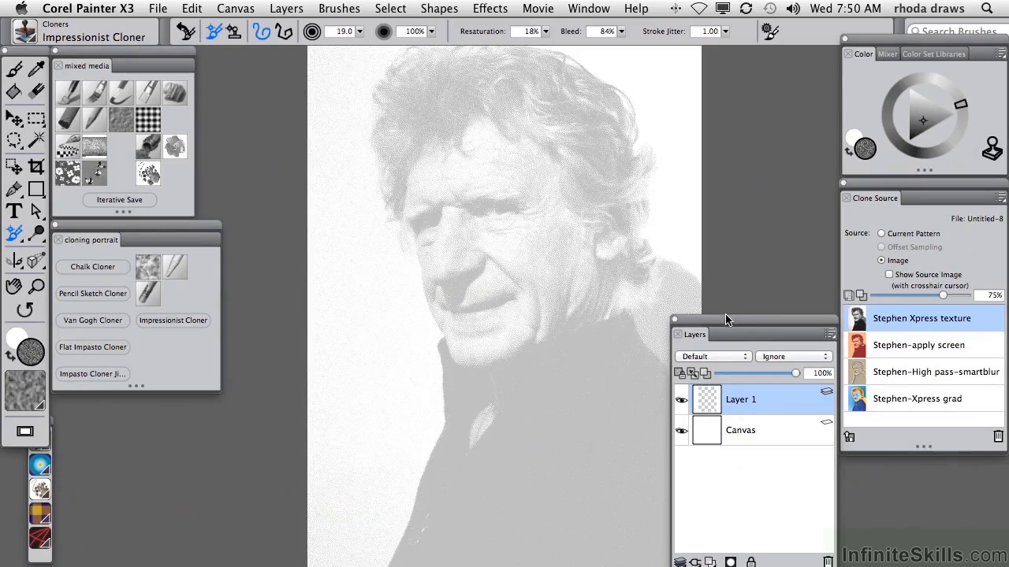
Step: Select the Clumpy Brush from the mixed media palette and show the auto-painting settings, keeping the spiral stroke
left_click(97, 94)
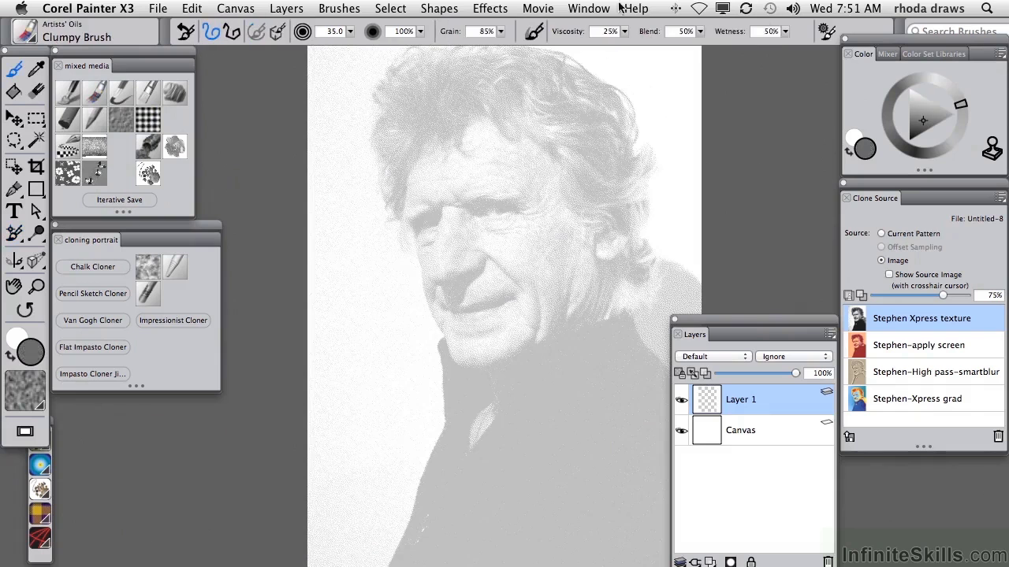
left_click(591, 9)
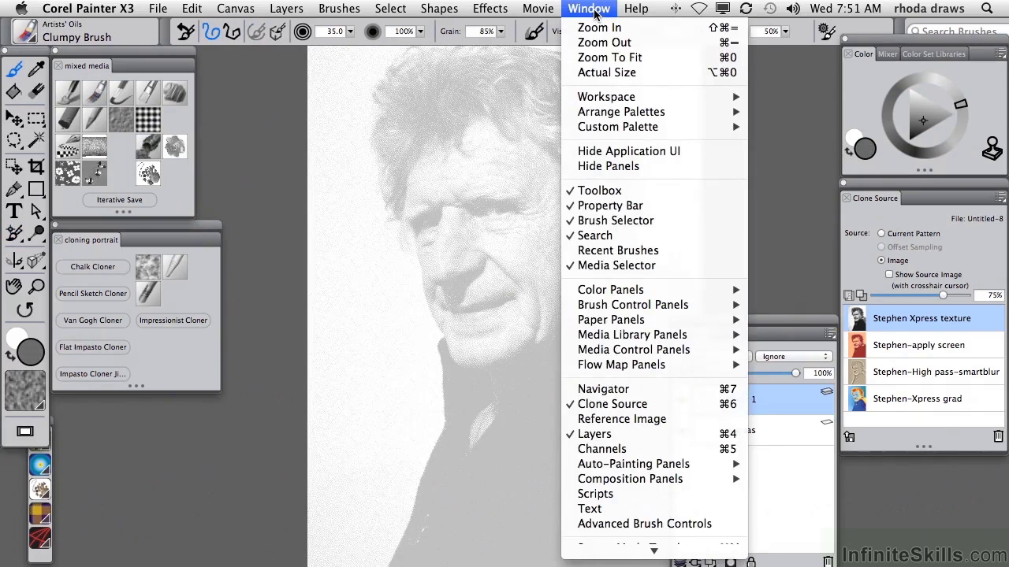
mouse_move(648, 465)
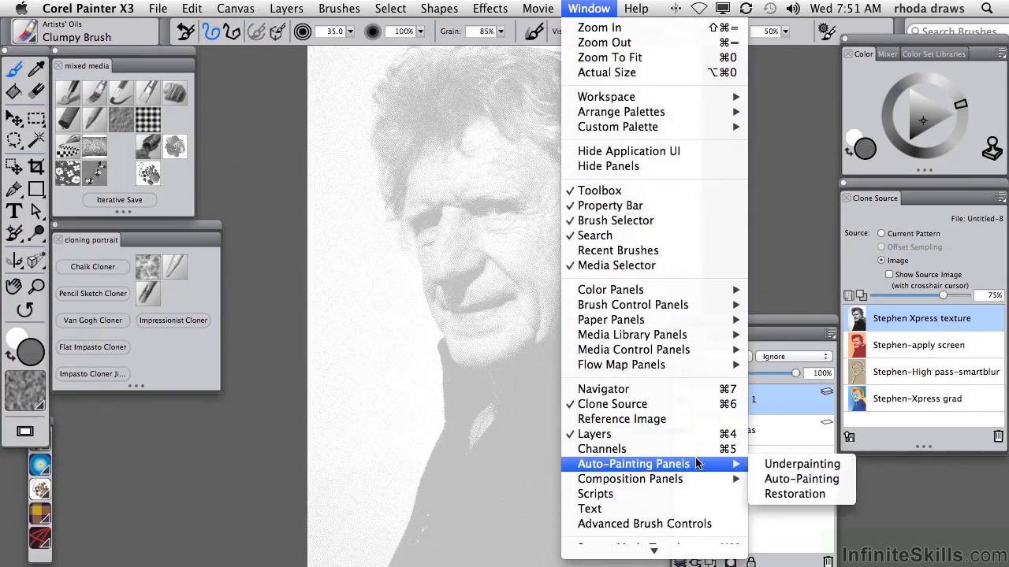
left_click(801, 480)
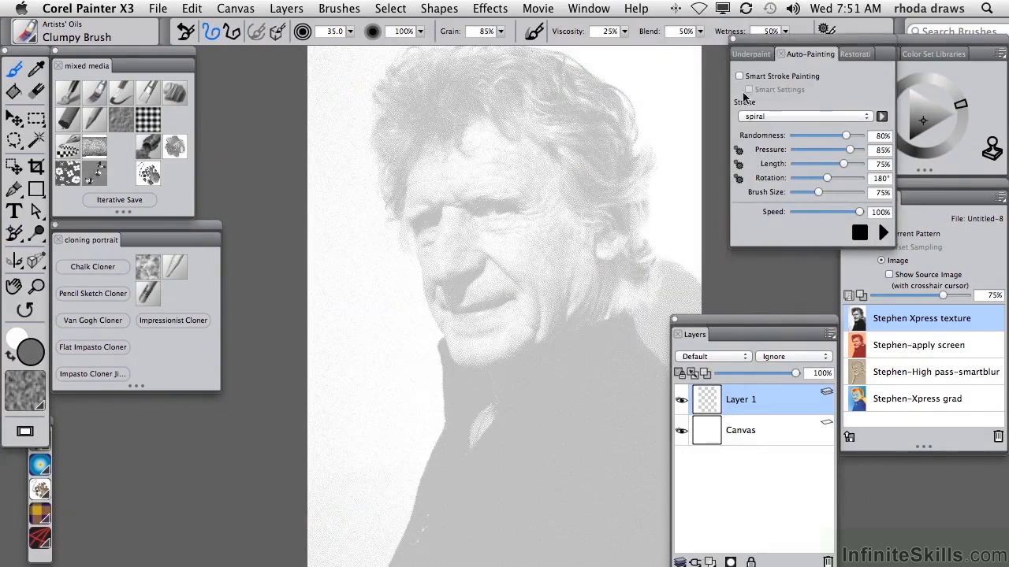
left_click(865, 116)
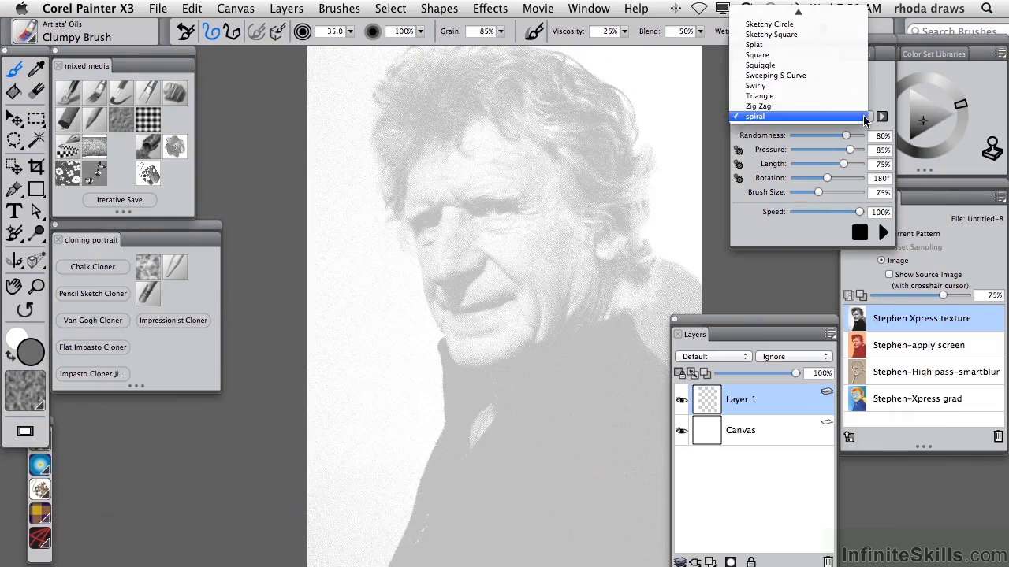
left_click(863, 116)
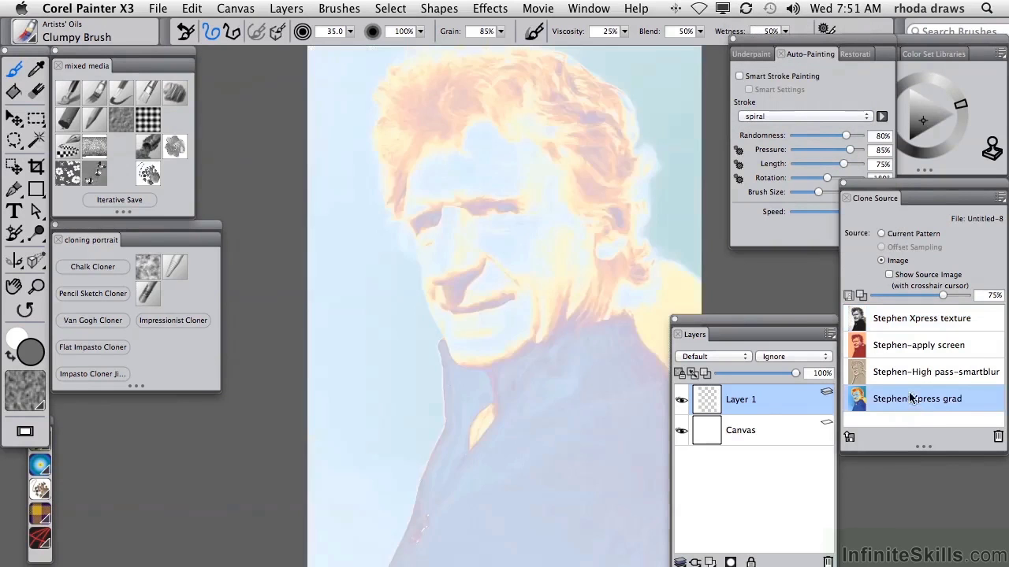
Step: Auto-paint Layer 1 with spiral strokes from the Stephen-Xpress grad source, stop the painting, and turn off the tracing paper
left_click(912, 401)
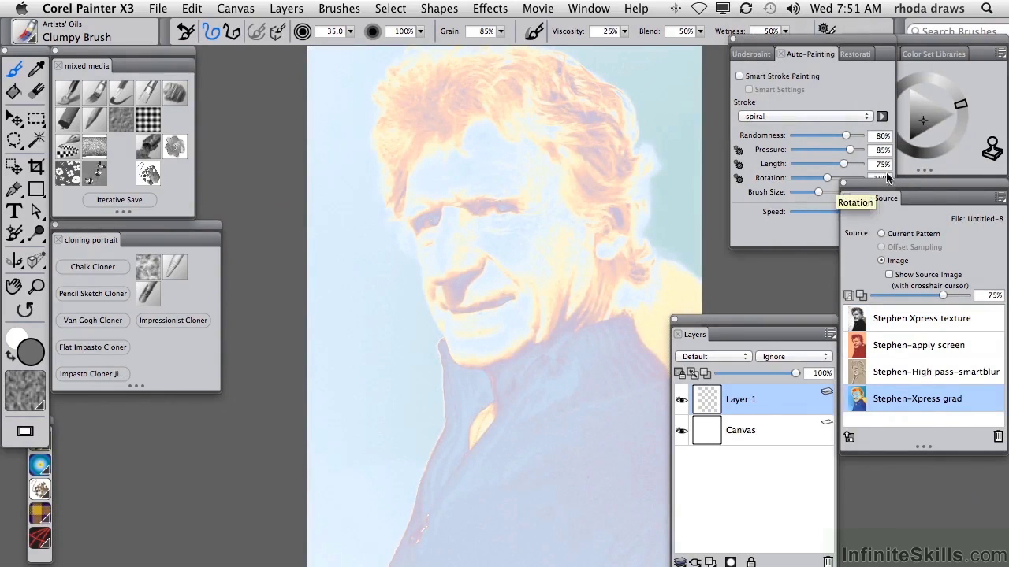
left_click(883, 232)
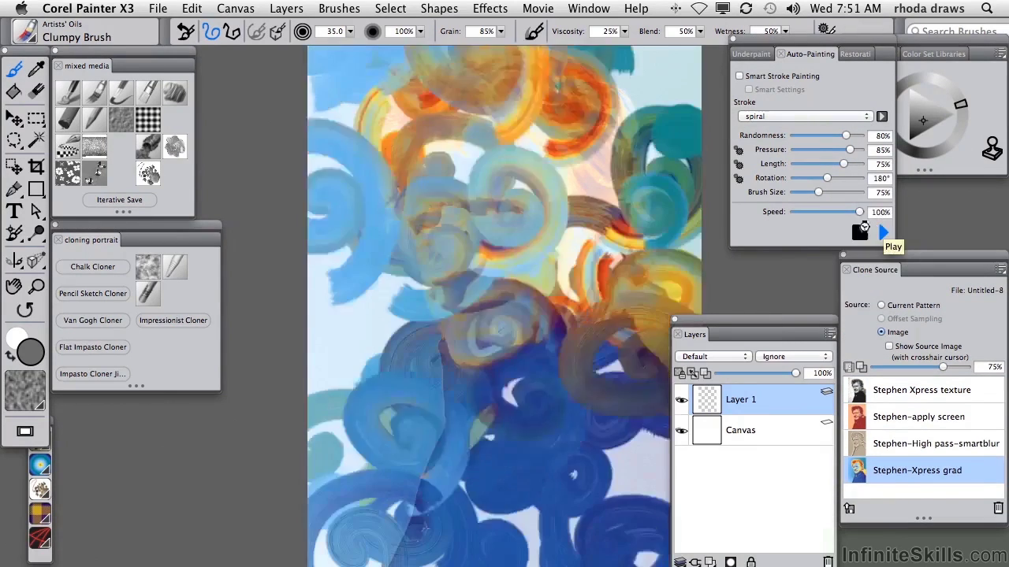
left_click(860, 230)
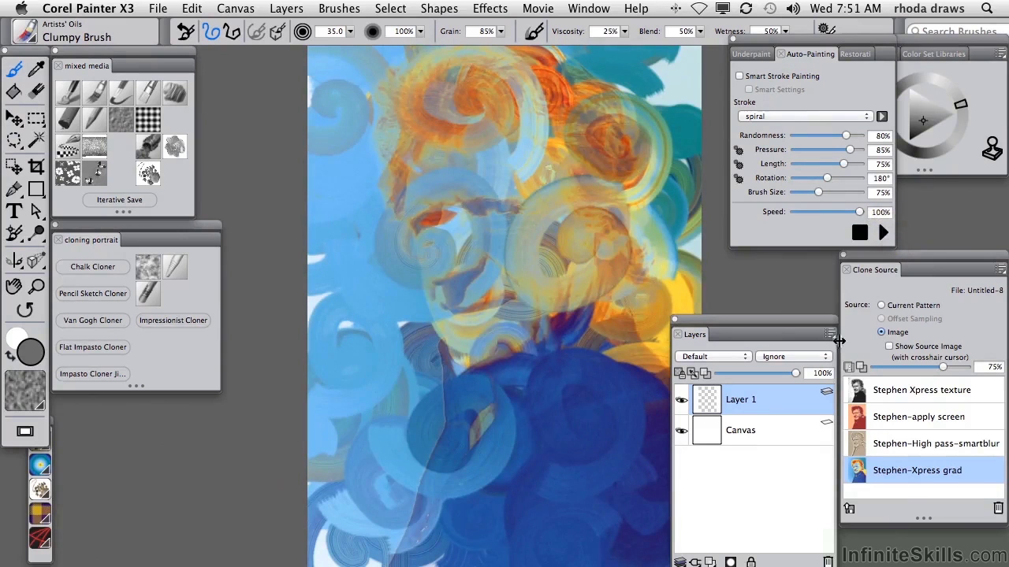
left_click(850, 367)
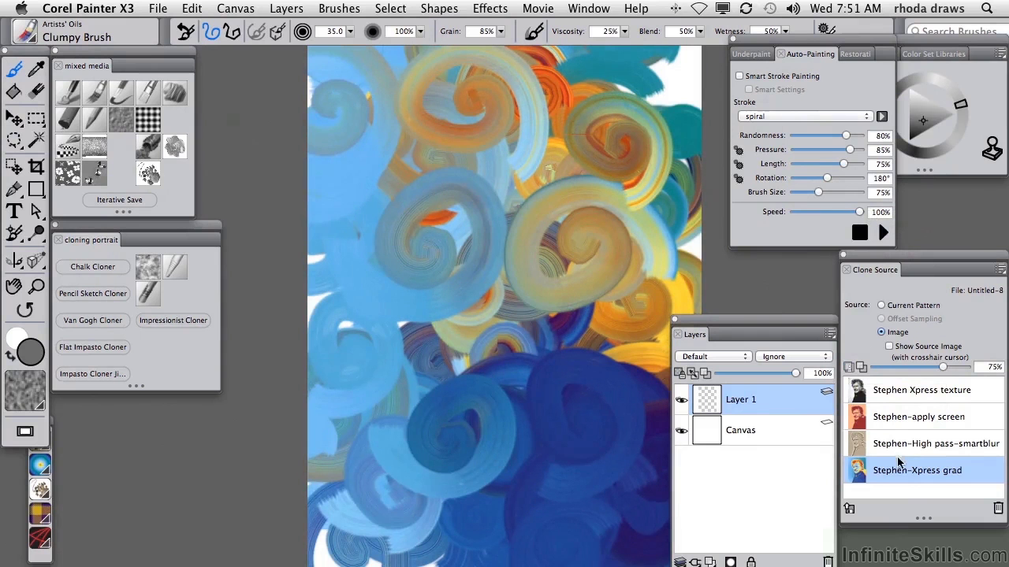
Step: Add a new layer and paint the face and hair on it with the Impressionist Cloner
left_click(709, 561)
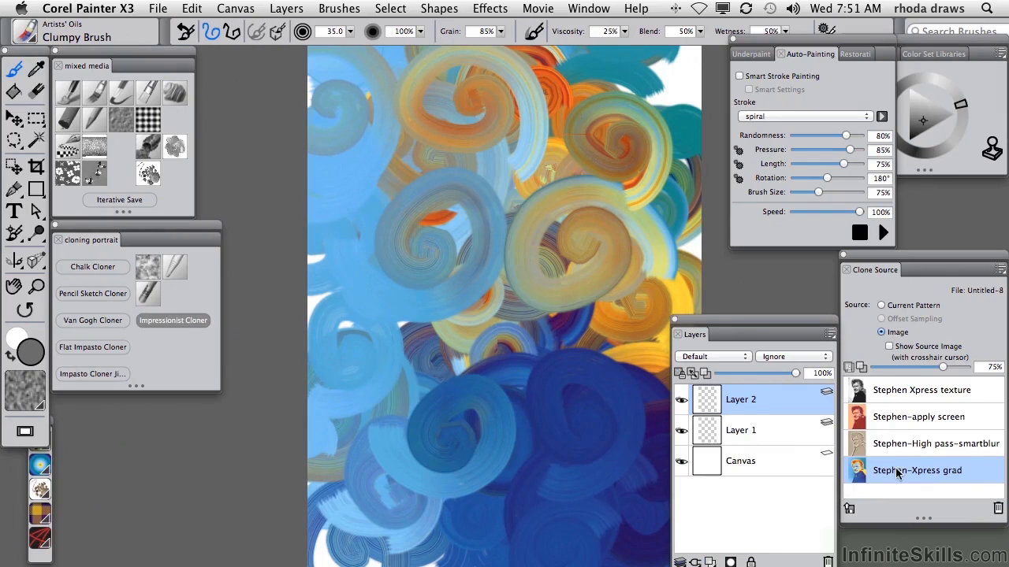
mouse_move(501, 244)
left_mouse_down()
mouse_move(465, 271)
mouse_move(426, 236)
mouse_move(473, 346)
mouse_move(397, 280)
mouse_move(473, 252)
mouse_move(513, 316)
mouse_move(378, 205)
mouse_move(425, 140)
mouse_move(461, 228)
mouse_move(527, 176)
mouse_move(428, 366)
mouse_move(418, 344)
mouse_move(450, 387)
mouse_move(493, 327)
mouse_move(500, 279)
mouse_move(417, 142)
mouse_move(488, 134)
mouse_move(358, 173)
mouse_move(524, 149)
mouse_move(569, 315)
mouse_move(481, 370)
mouse_move(547, 164)
mouse_move(462, 352)
mouse_move(361, 338)
mouse_move(574, 396)
mouse_move(515, 90)
left_mouse_up()
left_click_drag(573, 342, 413, 386)
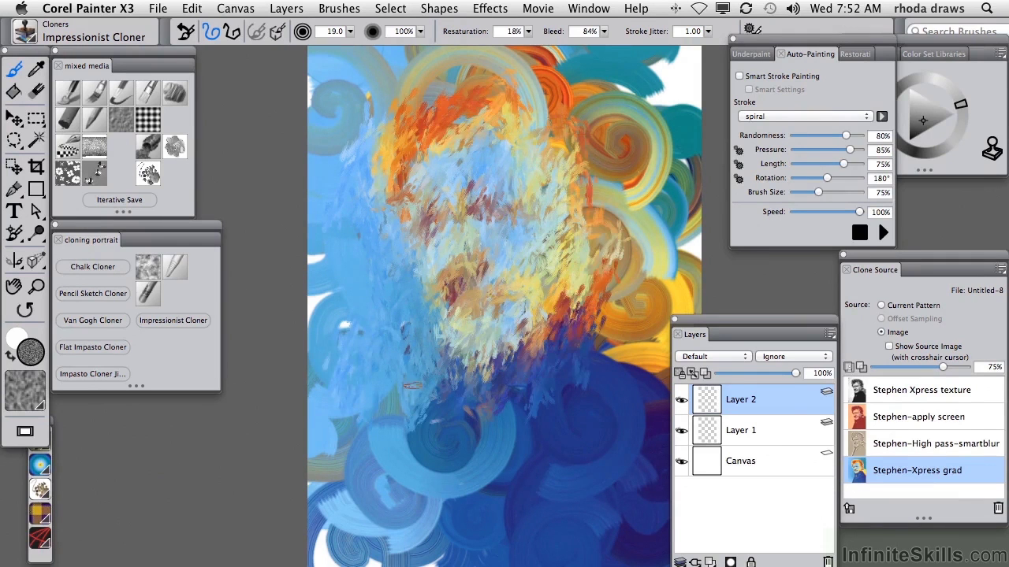
Step: Bring out the eyes, nose, mouth, chin and collar with Pencil Sketch Cloner strokes on Layer 2
left_click(93, 293)
left_click_drag(441, 203, 416, 246)
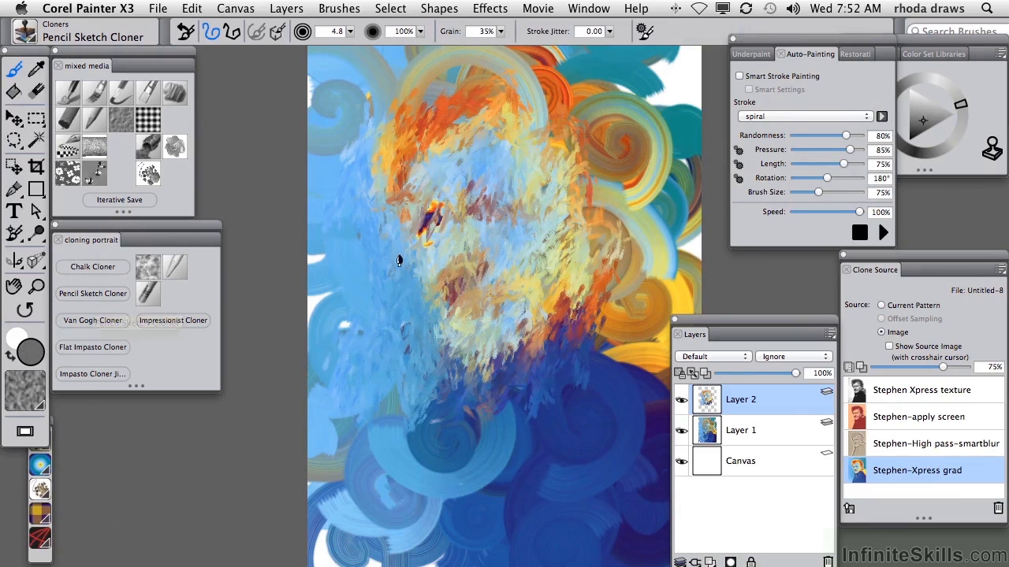
mouse_move(461, 204)
left_mouse_down()
mouse_move(451, 288)
mouse_move(423, 295)
mouse_move(473, 284)
mouse_move(457, 290)
mouse_move(504, 298)
mouse_move(442, 233)
mouse_move(493, 348)
left_mouse_up()
left_click_drag(535, 300, 454, 180)
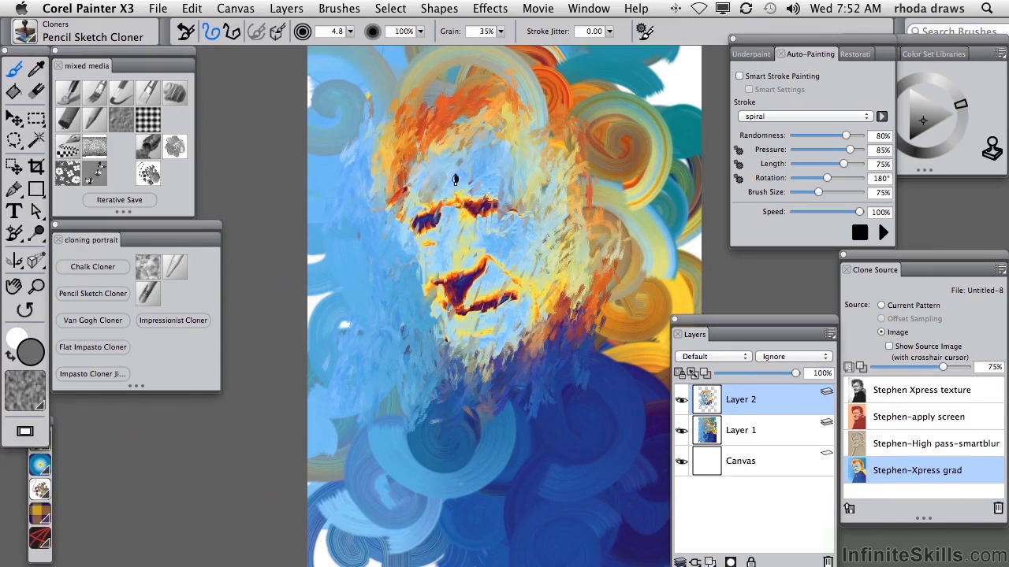
mouse_move(497, 334)
left_mouse_down()
mouse_move(488, 426)
mouse_move(552, 346)
mouse_move(434, 457)
mouse_move(539, 412)
mouse_move(489, 473)
mouse_move(612, 354)
left_mouse_up()
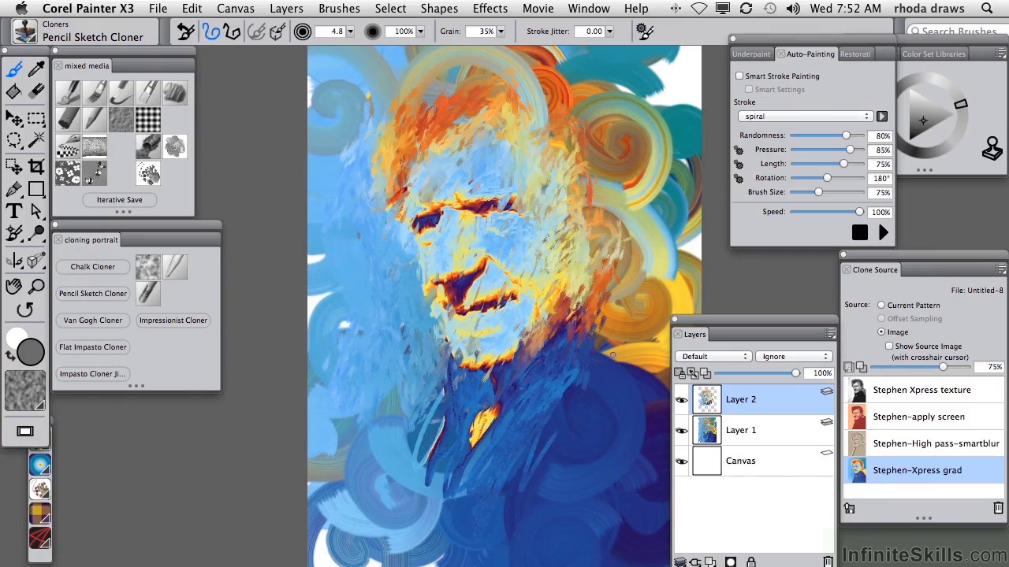
Step: Add a new layer and paint the background, hair and shoulder with the Van Gogh Cloner from the Stephen-apply screen source
left_click(710, 562)
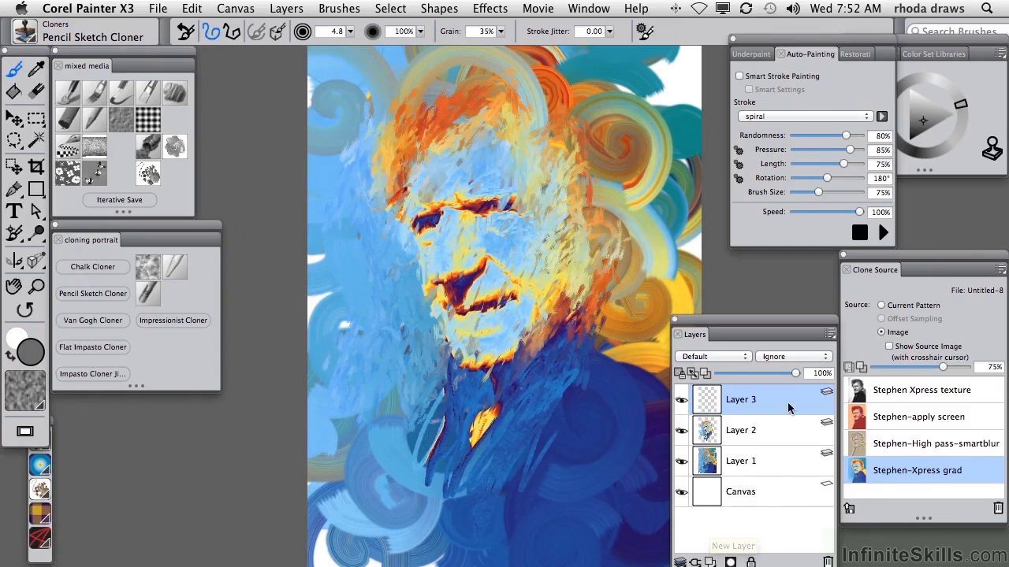
left_click(930, 422)
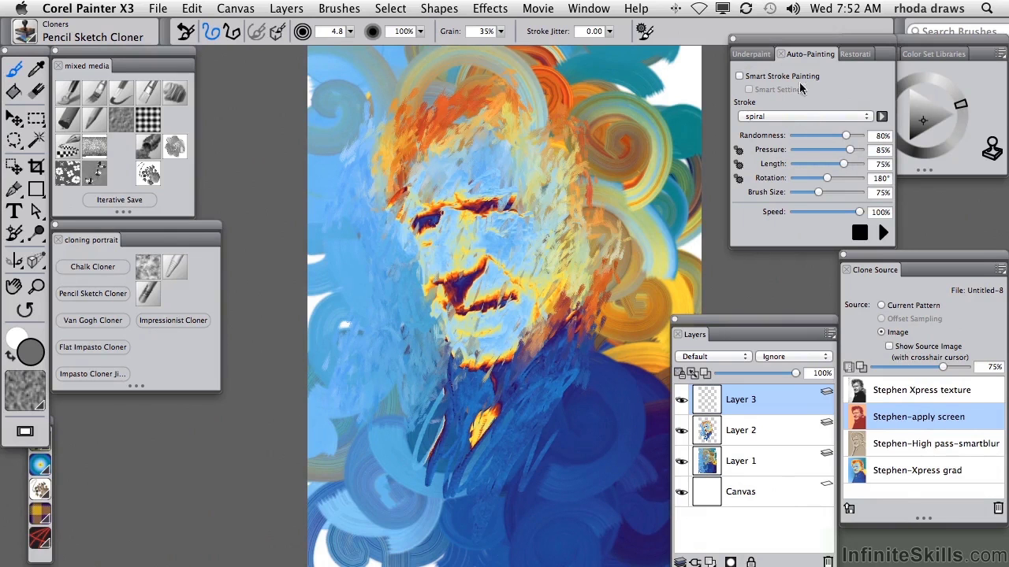
left_click(97, 91)
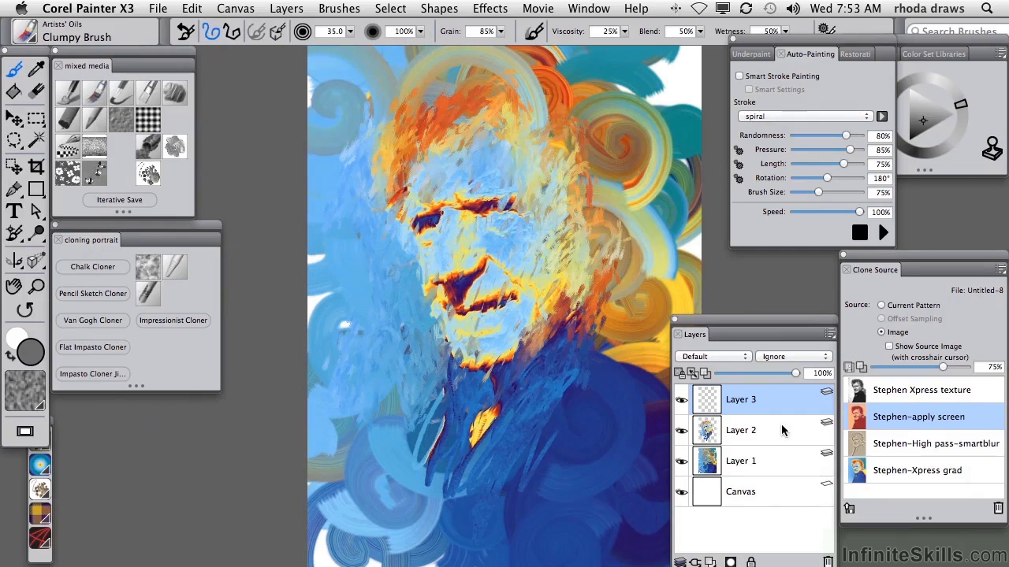
left_click(93, 320)
mouse_move(335, 158)
left_mouse_down()
mouse_move(317, 174)
mouse_move(320, 232)
mouse_move(303, 187)
mouse_move(338, 234)
mouse_move(374, 196)
mouse_move(415, 71)
mouse_move(332, 215)
mouse_move(331, 347)
mouse_move(587, 44)
mouse_move(636, 41)
mouse_move(637, 106)
left_mouse_up()
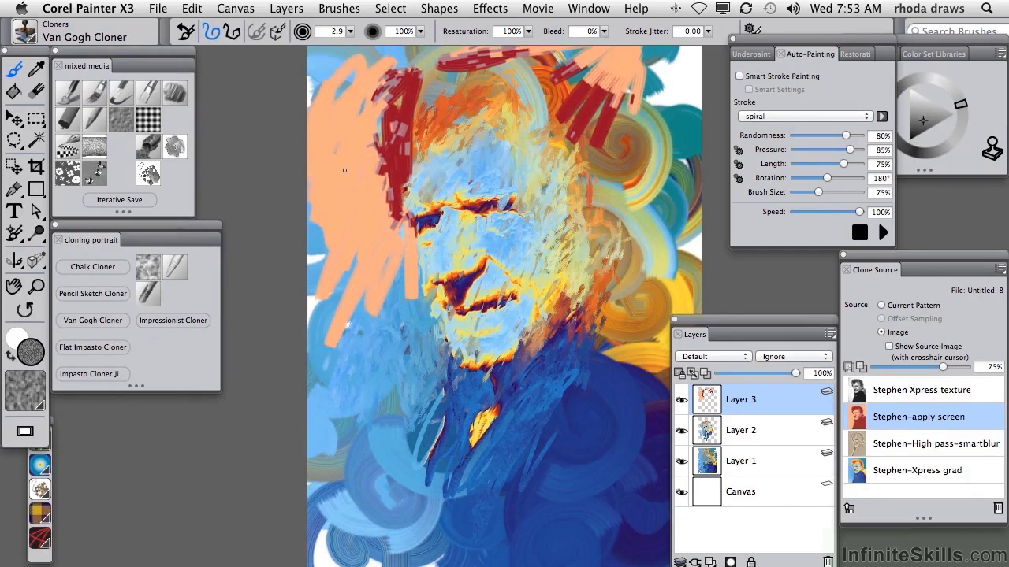
mouse_move(595, 58)
left_mouse_down()
mouse_move(571, 102)
mouse_move(556, 71)
mouse_move(631, 244)
mouse_move(502, 128)
mouse_move(458, 139)
mouse_move(508, 156)
left_mouse_up()
mouse_move(495, 213)
left_mouse_down()
mouse_move(516, 201)
mouse_move(574, 214)
mouse_move(600, 246)
mouse_move(634, 96)
mouse_move(466, 71)
mouse_move(442, 83)
mouse_move(399, 70)
mouse_move(641, 61)
mouse_move(630, 135)
mouse_move(663, 208)
mouse_move(641, 238)
mouse_move(657, 246)
mouse_move(582, 345)
mouse_move(627, 280)
mouse_move(657, 353)
mouse_move(665, 310)
mouse_move(594, 361)
mouse_move(573, 360)
mouse_move(659, 348)
mouse_move(667, 363)
mouse_move(662, 216)
mouse_move(599, 97)
mouse_move(676, 162)
mouse_move(674, 336)
mouse_move(687, 309)
left_mouse_up()
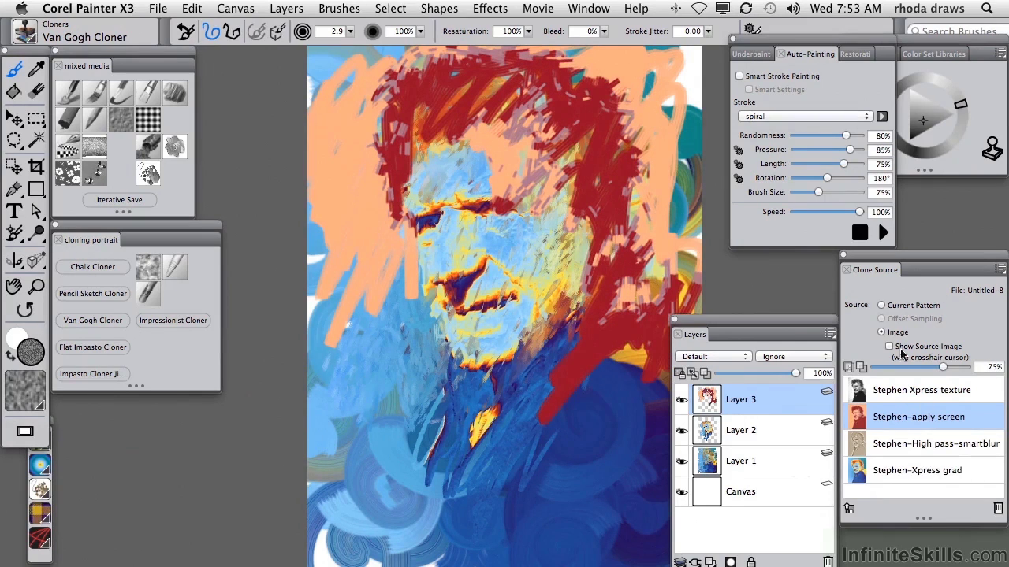
Step: With the Flat Impasto Cloner, paint the forehead and eyes from Stephen Xpress texture, and the background and hair edges from Stephen-Xpress grad
left_click(905, 472)
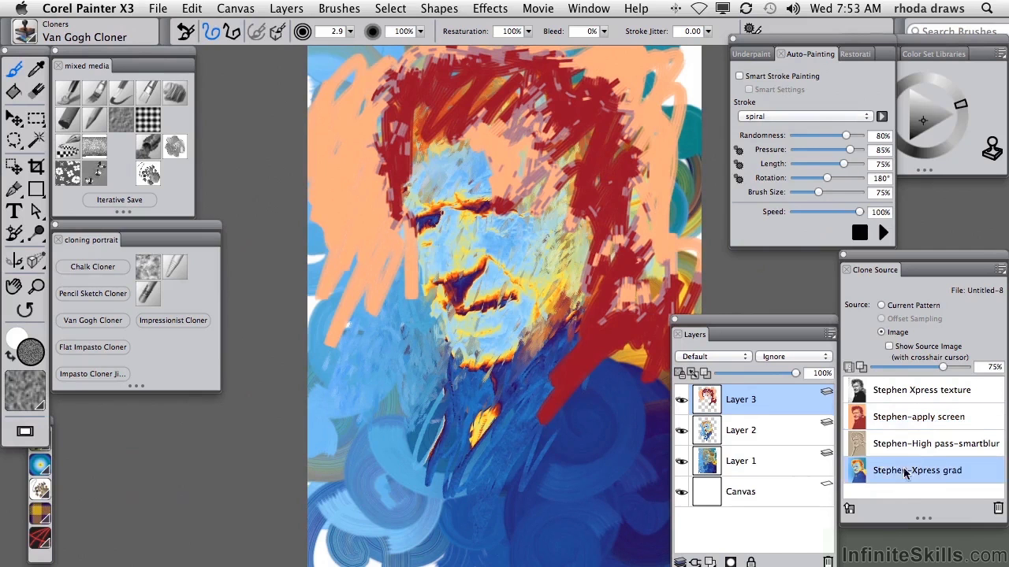
left_click(925, 395)
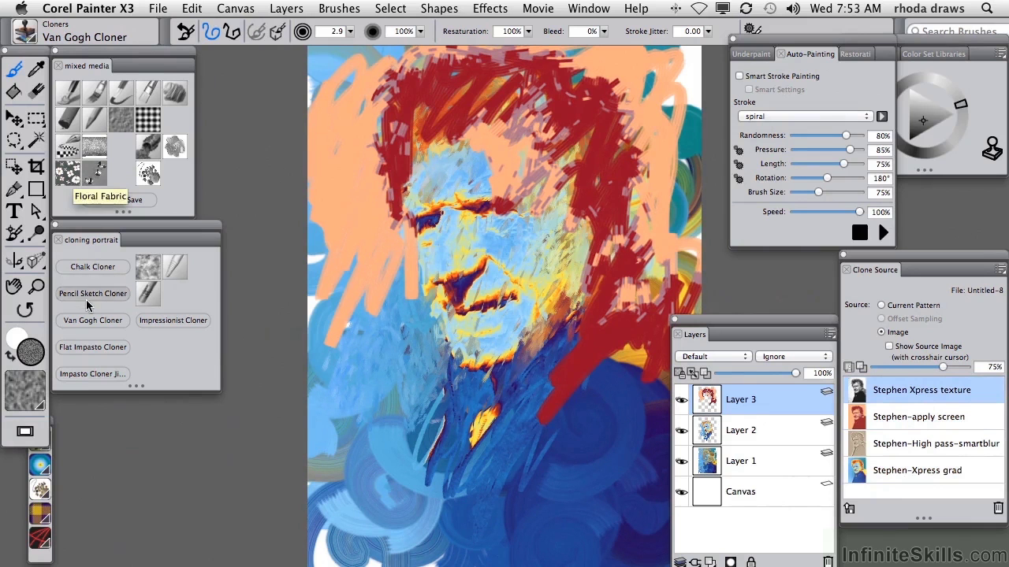
left_click(93, 346)
mouse_move(346, 315)
left_mouse_down()
mouse_move(330, 181)
mouse_move(378, 331)
mouse_move(396, 150)
mouse_move(512, 228)
mouse_move(355, 48)
mouse_move(410, 189)
mouse_move(327, 362)
mouse_move(410, 315)
left_mouse_up()
left_click(931, 473)
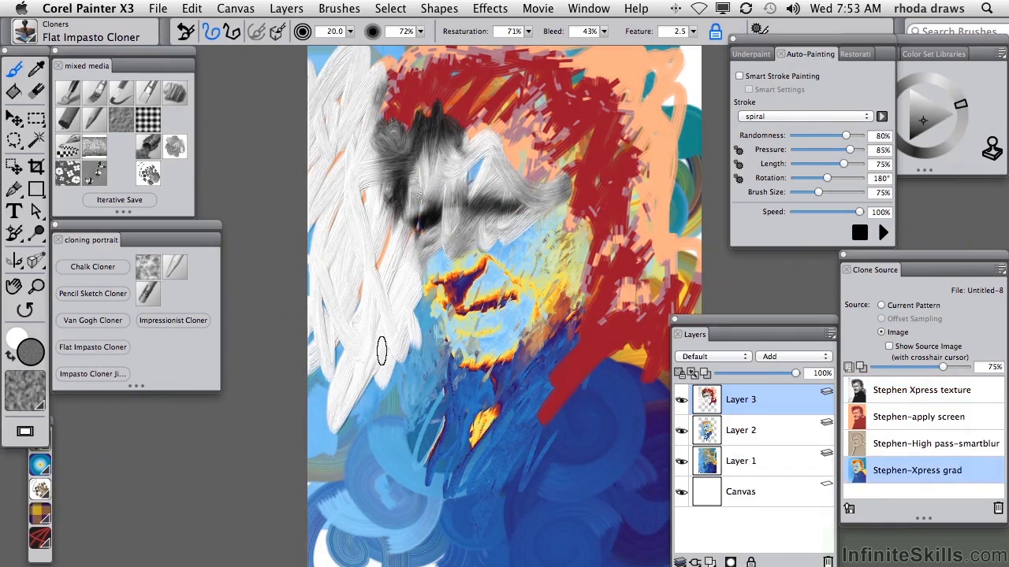
mouse_move(335, 433)
left_mouse_down()
mouse_move(347, 315)
mouse_move(323, 260)
mouse_move(331, 213)
mouse_move(354, 231)
mouse_move(366, 315)
mouse_move(410, 386)
mouse_move(350, 110)
mouse_move(308, 74)
mouse_move(378, 138)
mouse_move(312, 83)
mouse_move(433, 51)
left_mouse_up()
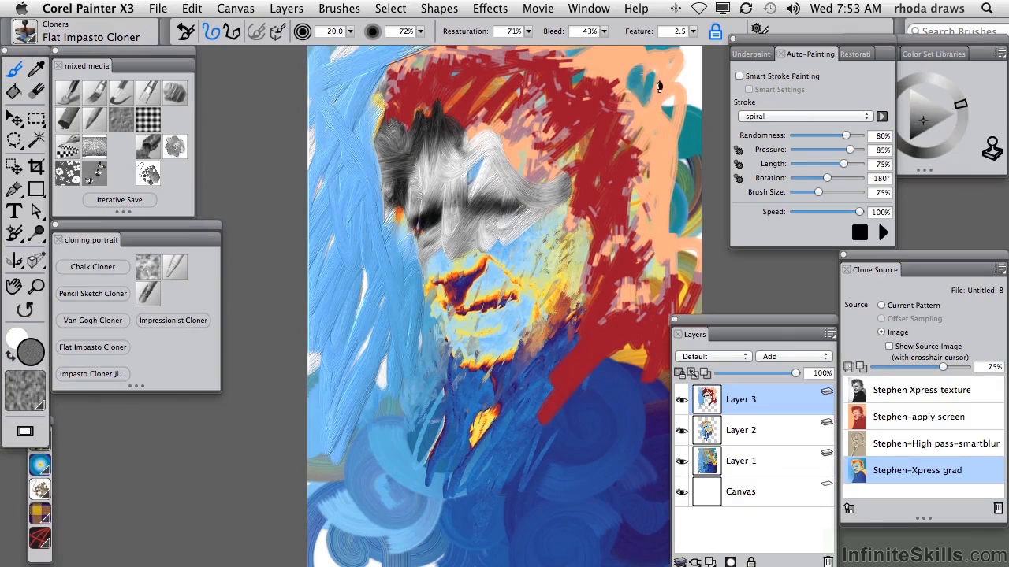
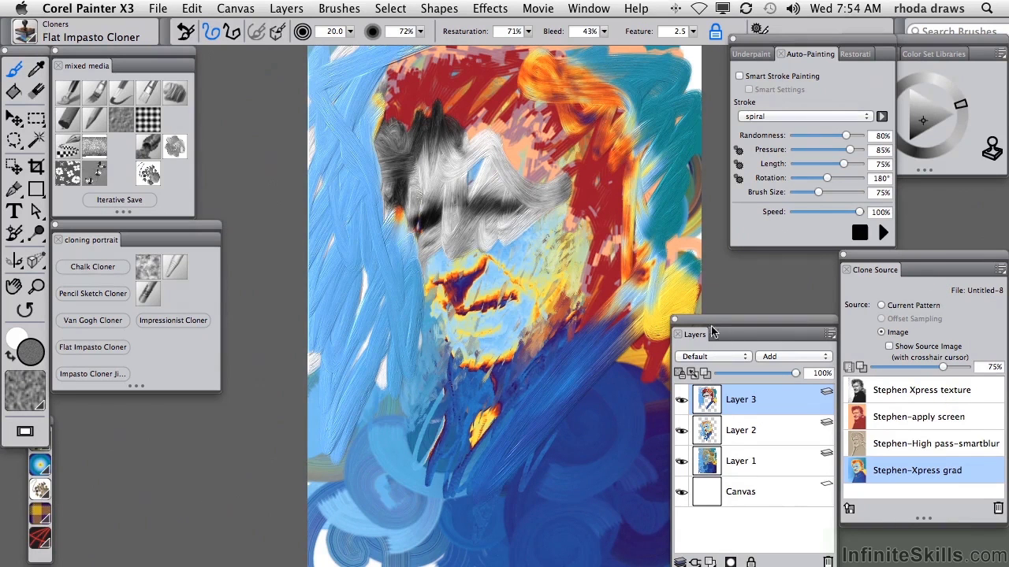
Step: Move the layers list aside, show the image portfolio, and add the stephen eye image from the face parts library to the painting
left_click_drag(711, 319, 746, 301)
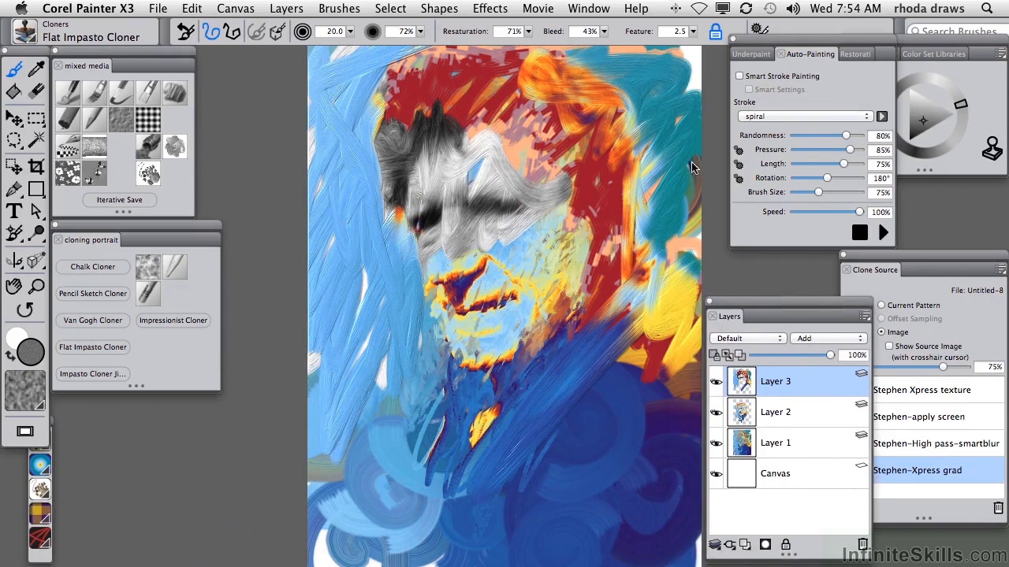
left_click(585, 9)
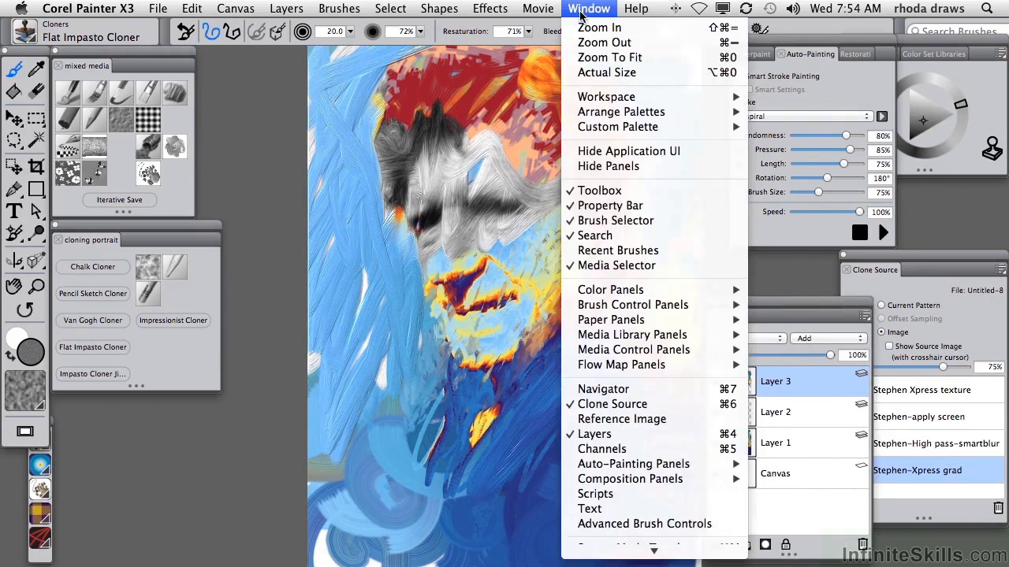
key("f")
mouse_move(631, 338)
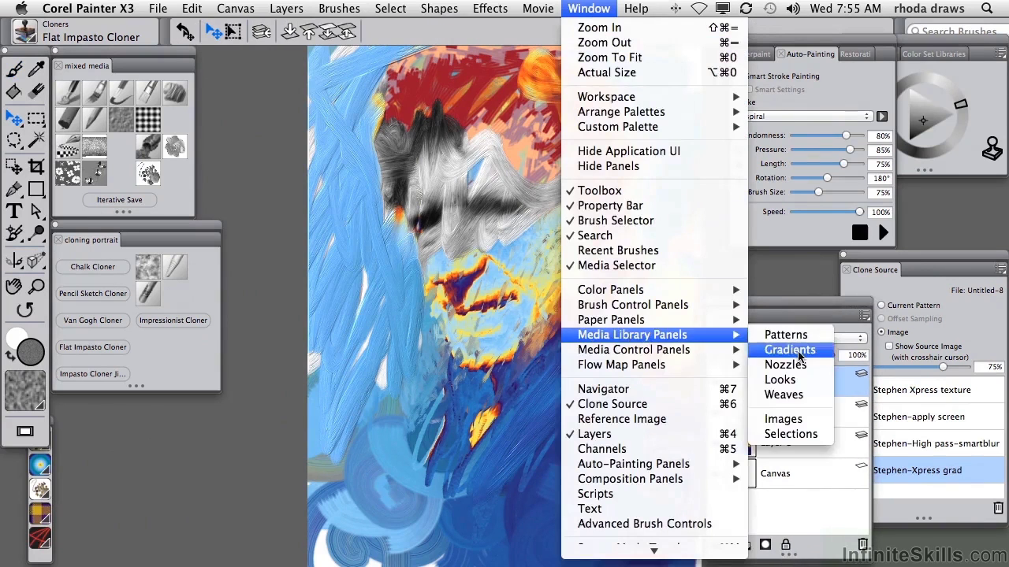
left_click(797, 426)
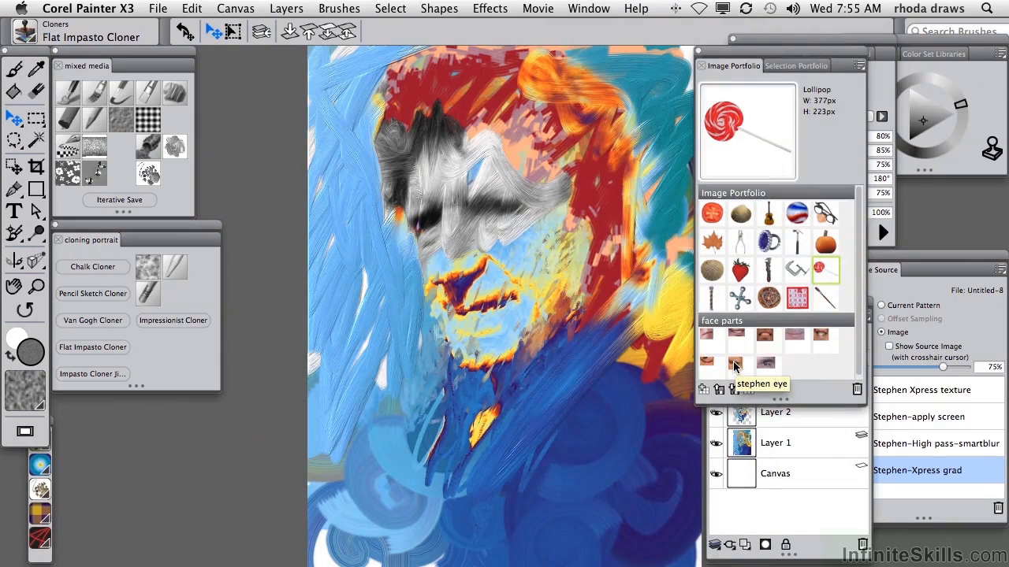
double_click(736, 368)
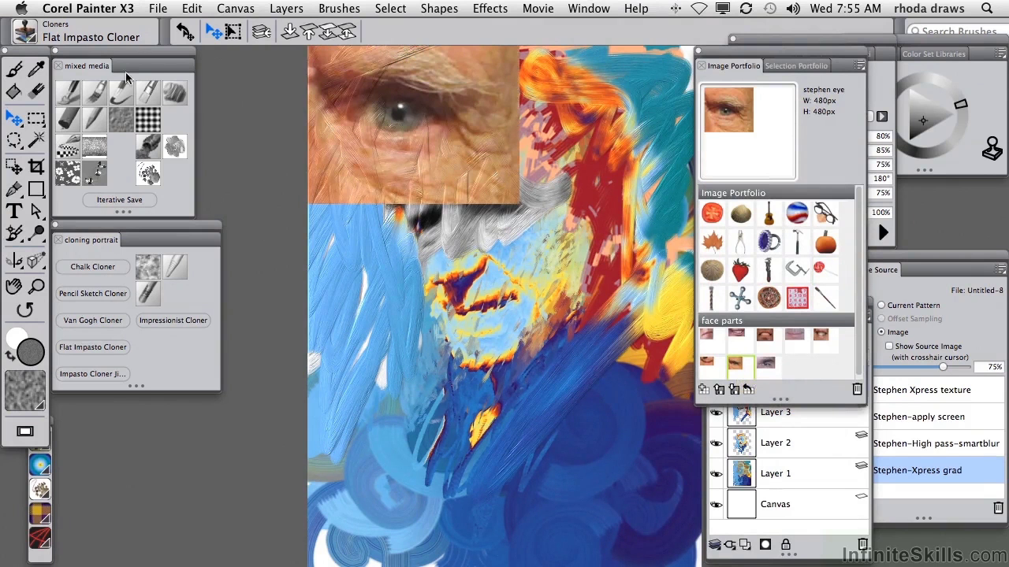
Step: Move the stephen eye image over the portrait's right-hand eye, scale it down to fit, apply the transform, and select the Canvas layer
left_click(14, 119)
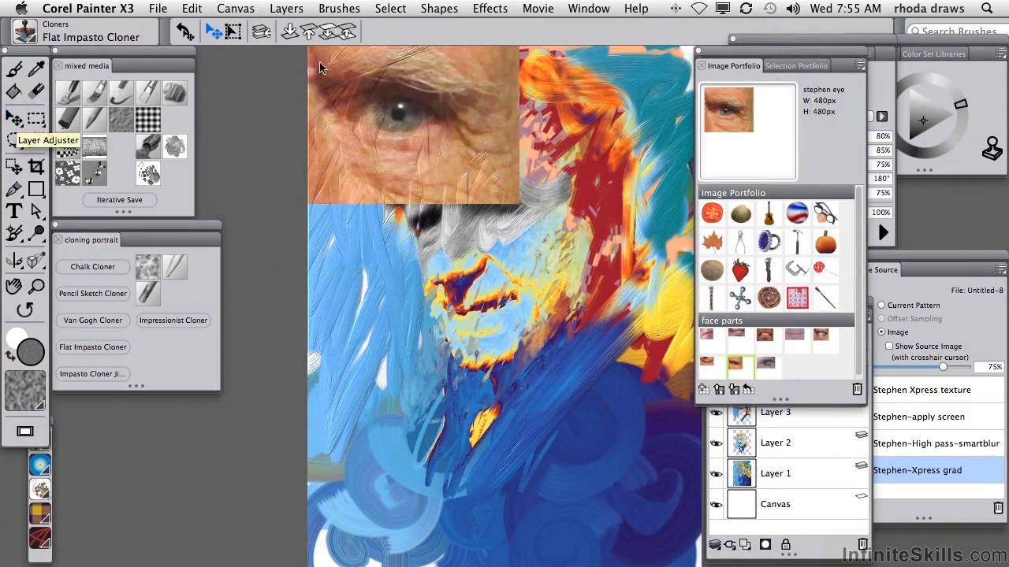
left_click_drag(412, 79, 543, 170)
left_click(261, 31)
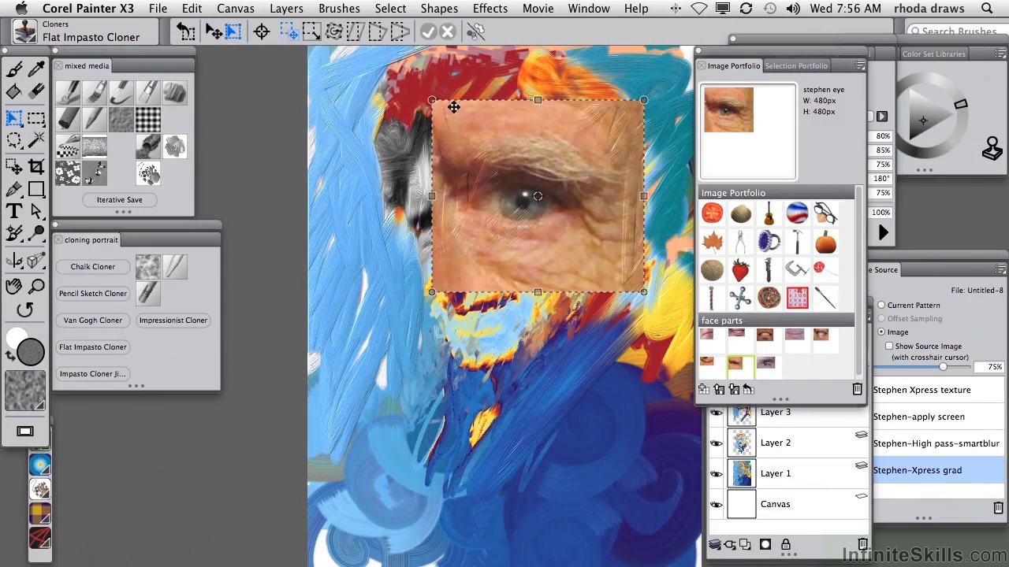
left_click_drag(433, 101, 509, 189)
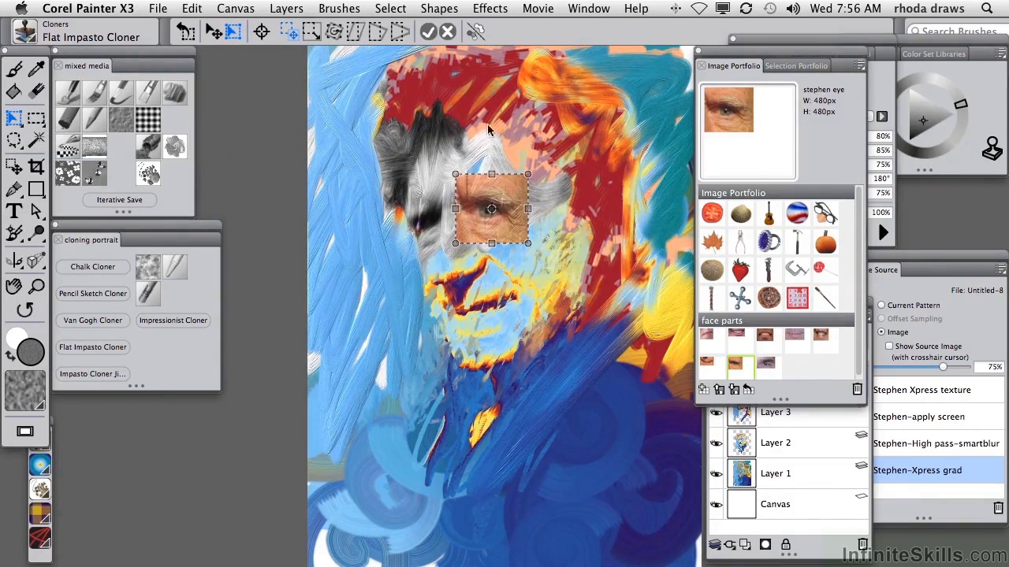
left_click(448, 33)
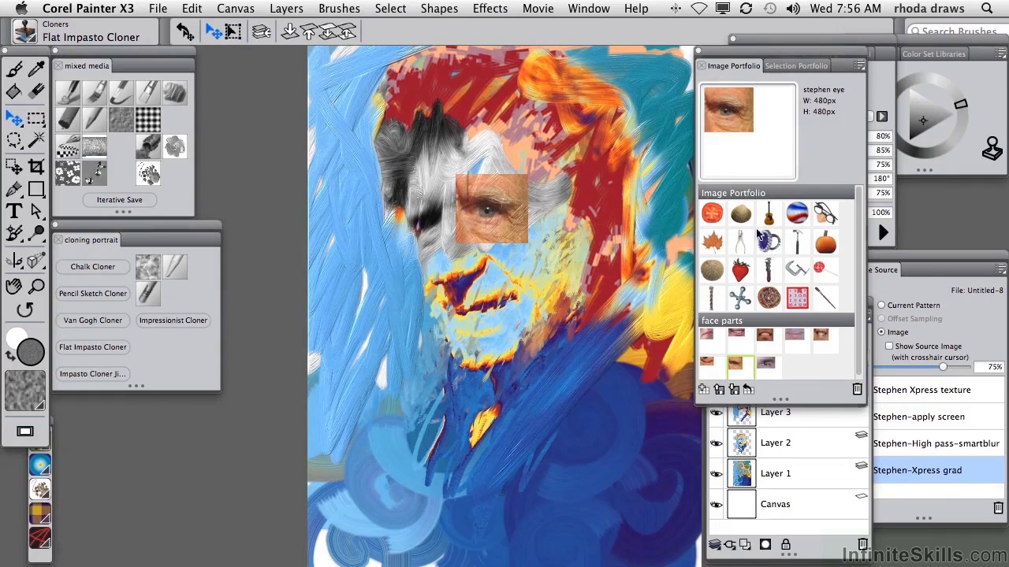
left_click(822, 504)
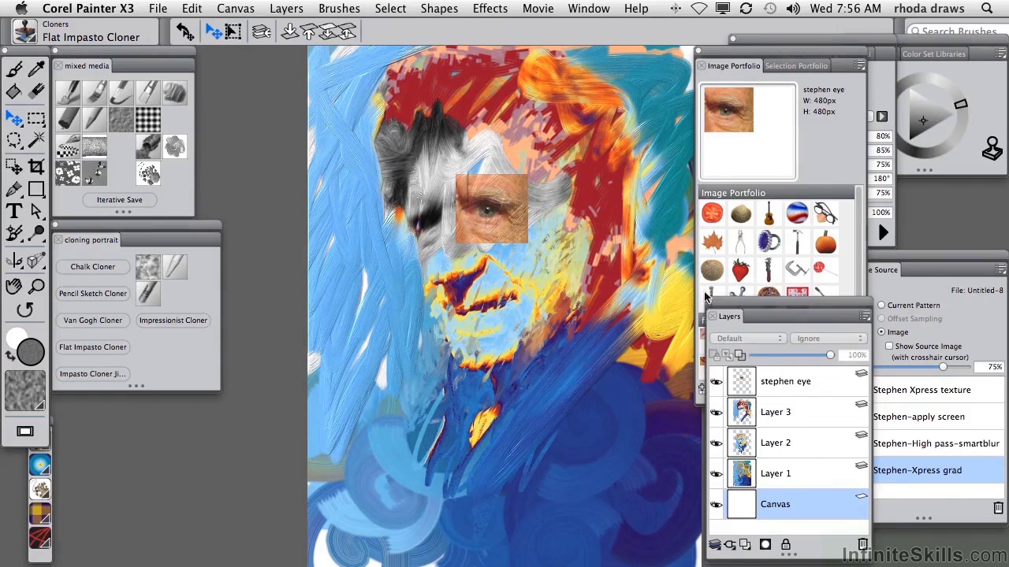
Step: Add the Stephen lips image from the face parts library to the painting and move it down over the portrait's lower face
left_click(824, 271)
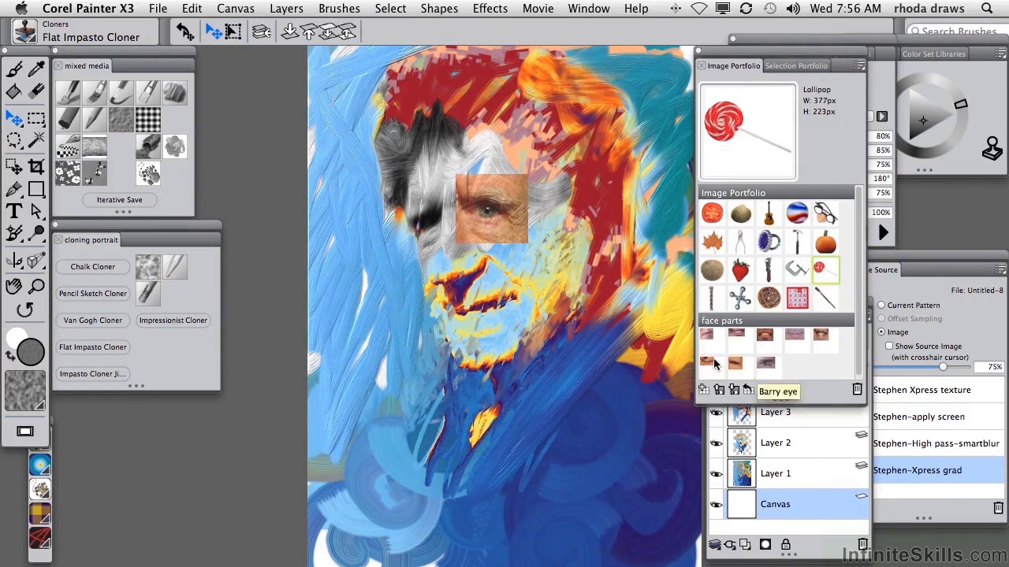
left_click_drag(706, 365, 688, 363)
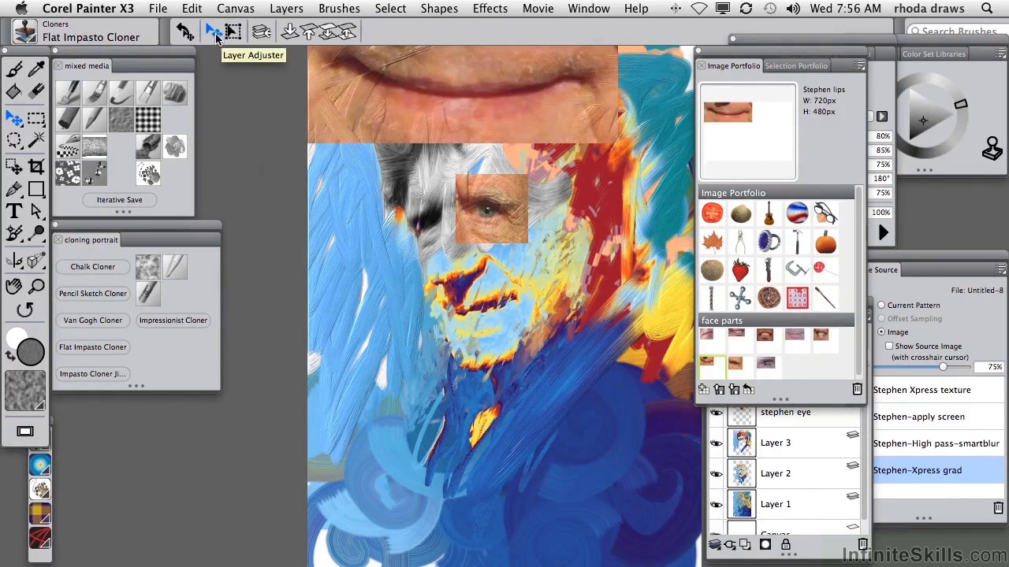
left_click_drag(396, 100, 445, 354)
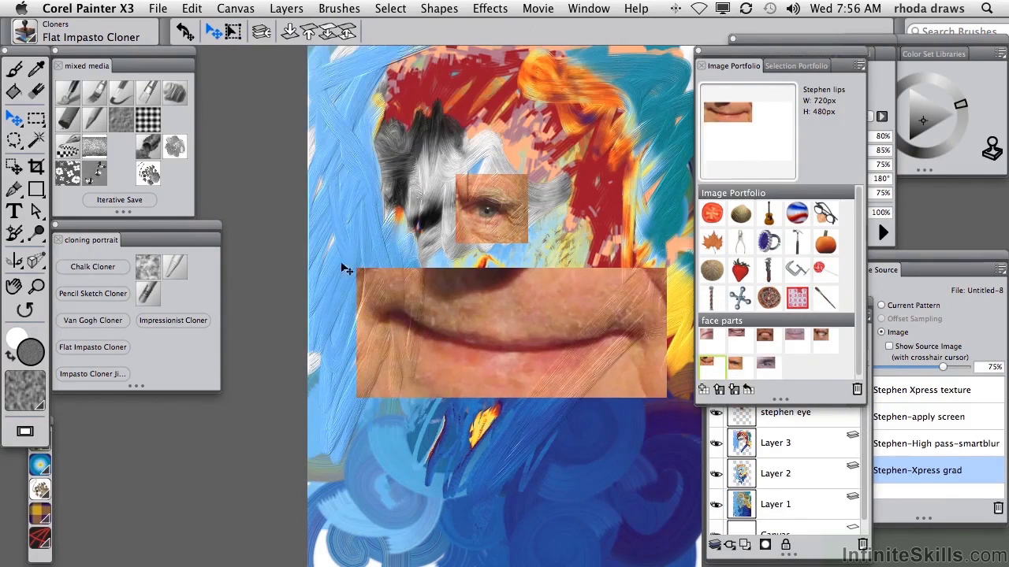
Step: Scale down the Stephen lips image and rotate it slightly counterclockwise, apply the transform, and position it over the portrait's mouth
left_click(230, 33)
left_click_drag(666, 268, 465, 347)
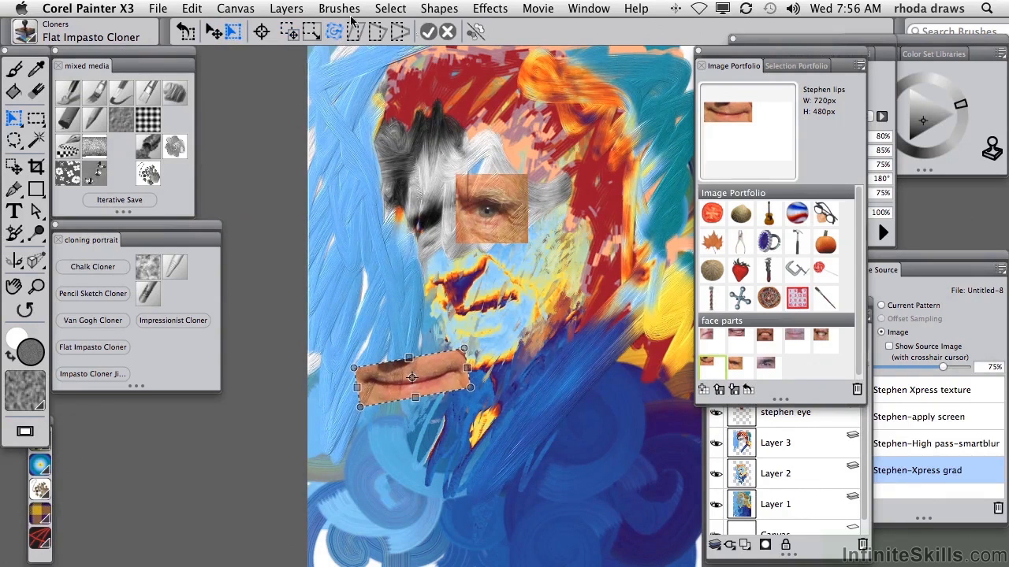
left_click(428, 31)
left_click_drag(423, 365, 482, 290)
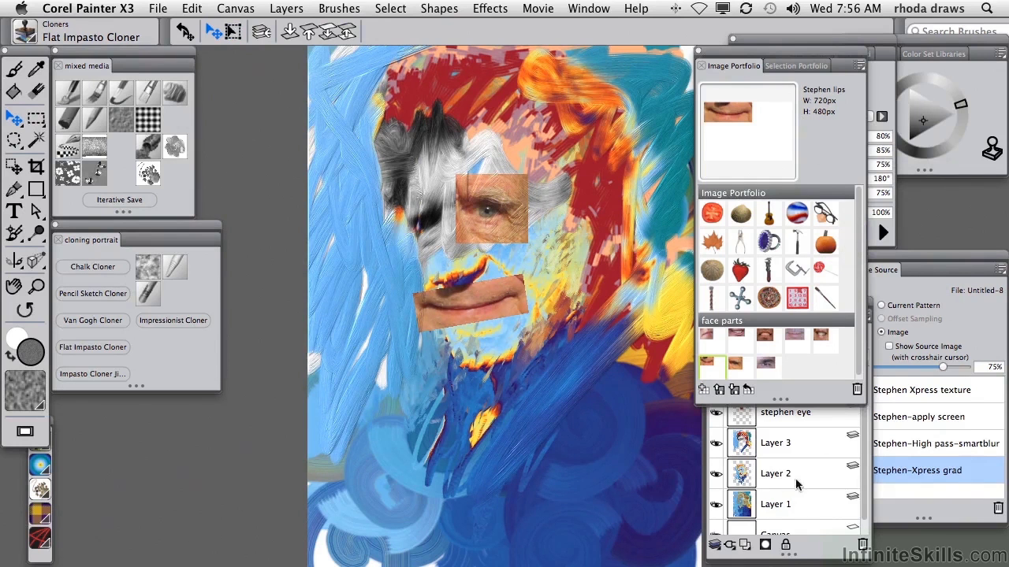
Step: Select Layer 3 and toggle the visibility of Layer 3, Layer 2 and Layer 1 in turn to examine what each contributes
left_click(814, 450)
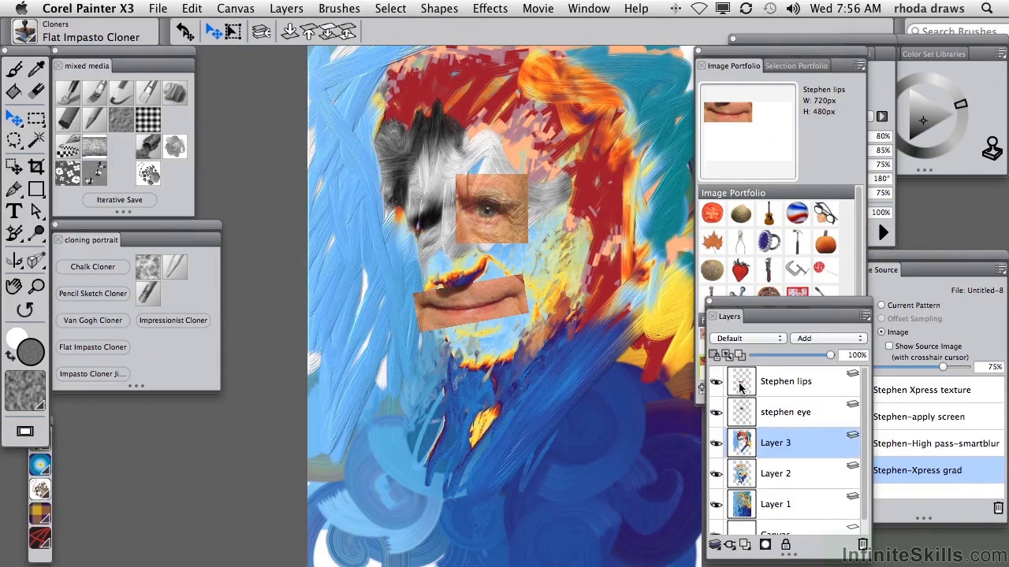
left_click(715, 444)
left_click(716, 444)
left_click(716, 474)
left_click(716, 473)
left_click(716, 504)
left_click(716, 504)
Step: Group the Stephen lips and stephen eye layers, and check the group's contents before collapsing it
left_click(819, 385)
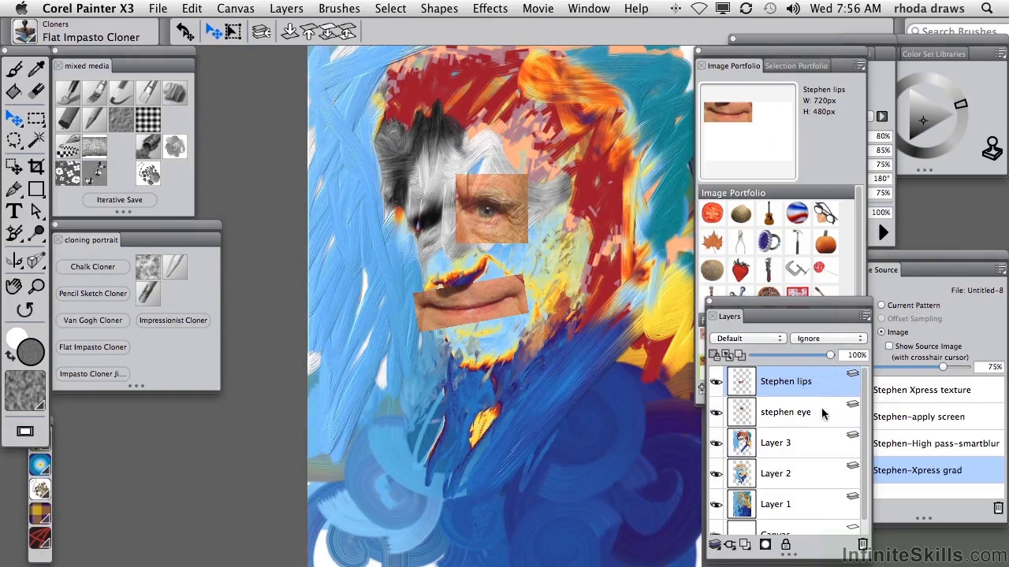
left_click(819, 412, "shift")
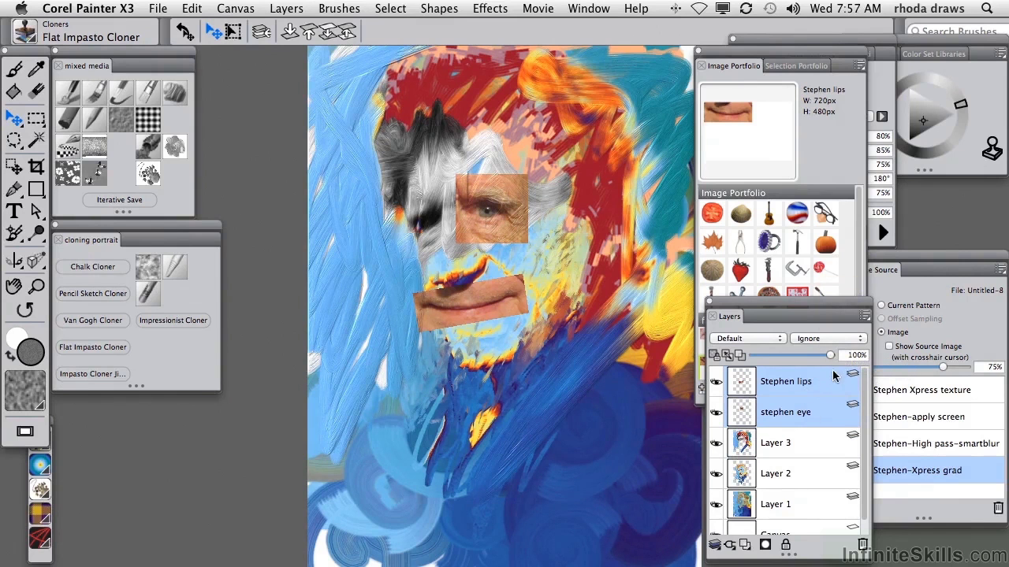
left_click(864, 316)
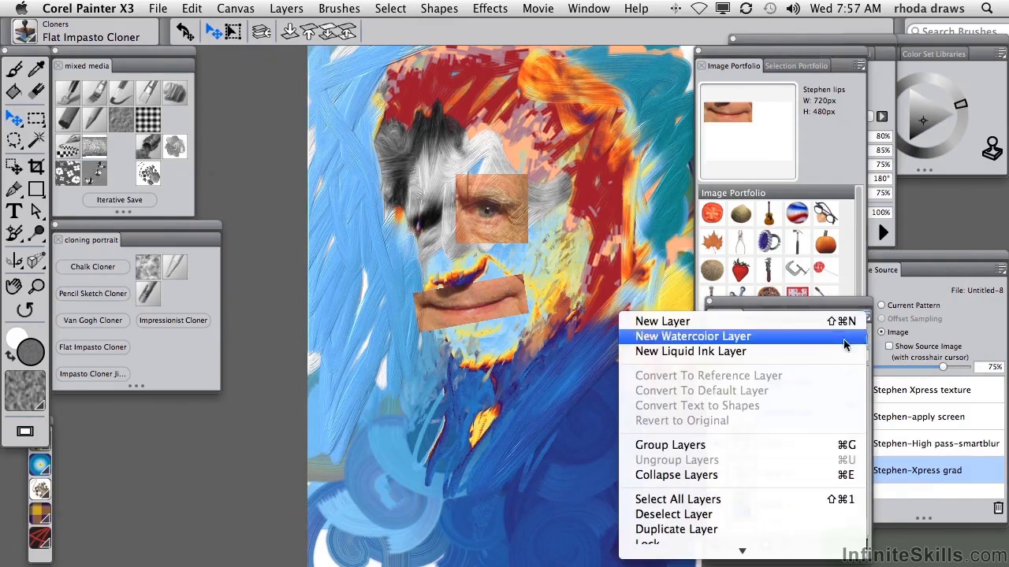
left_click(769, 445)
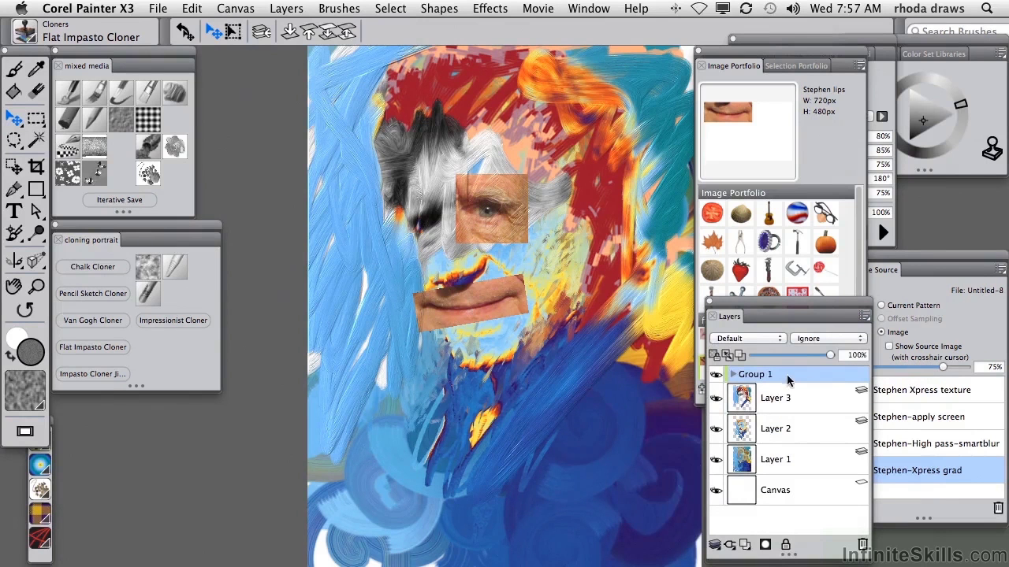
left_click(733, 375)
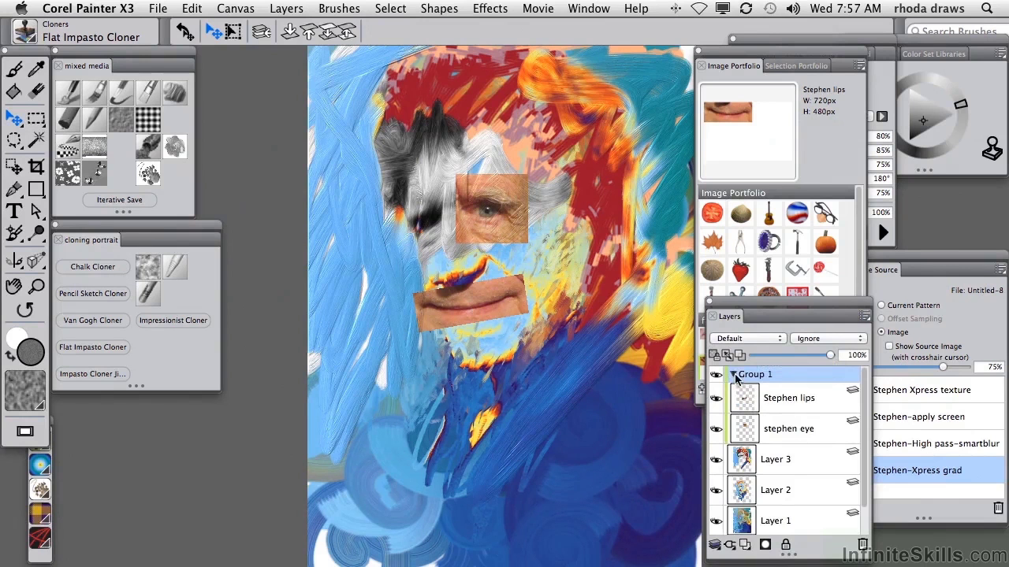
left_click(732, 375)
Step: Clear the workspace by moving the layers list and closing the image portfolio, and check Layer 2 and Layer 3 by toggling their visibility
left_click_drag(774, 315, 797, 266)
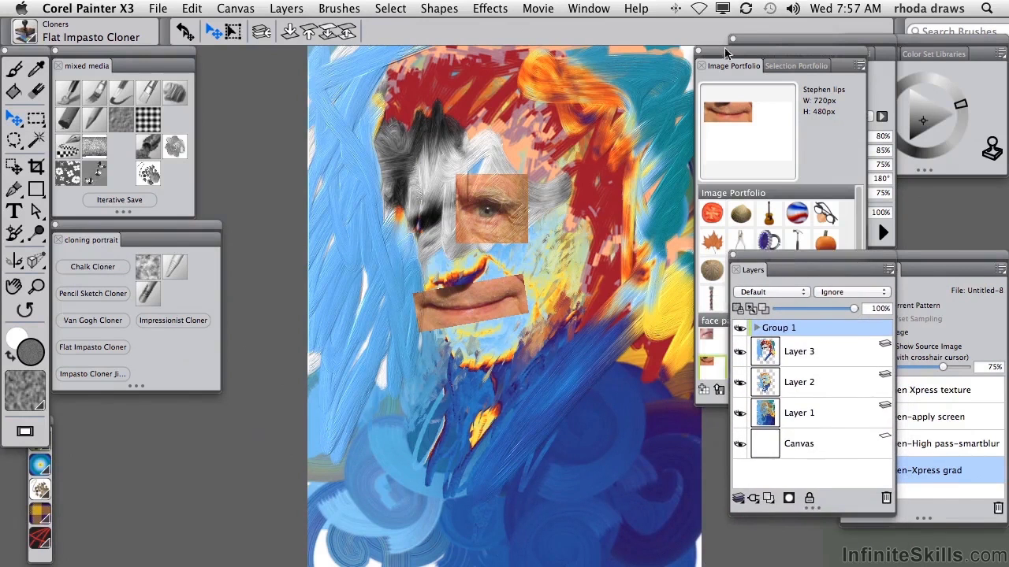
left_click(700, 65)
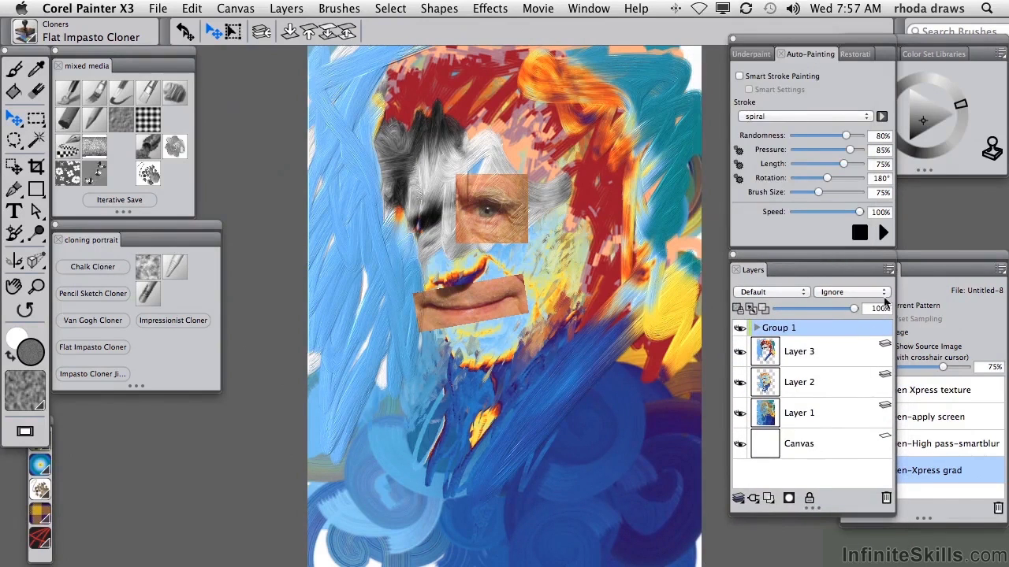
left_click(745, 384)
left_click(745, 384)
left_click(740, 354)
left_click(741, 353)
left_click(740, 353)
left_click(741, 353)
Step: On Layer 3, paint hair, background and chest with the Chalk Cloner from Stephen-apply screen, and blend the shoulder and background edge with Flat Grainy Stump 30
left_click(833, 350)
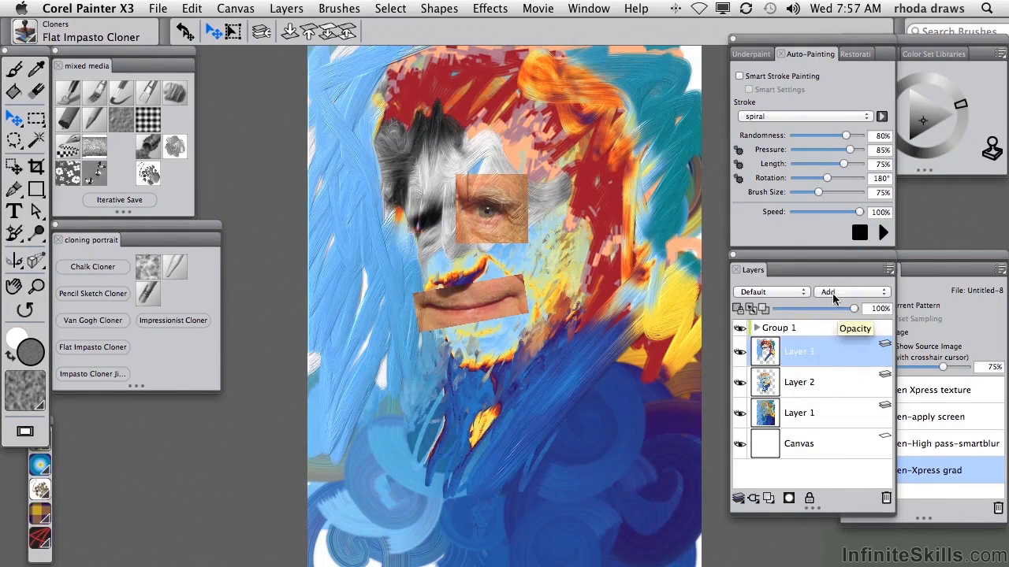
left_click(959, 419)
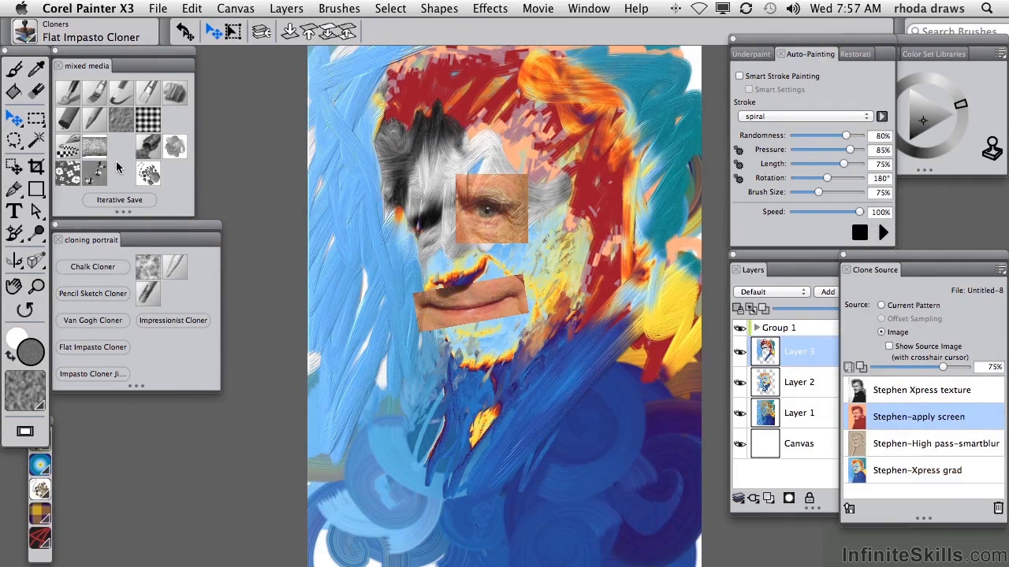
left_click(147, 267)
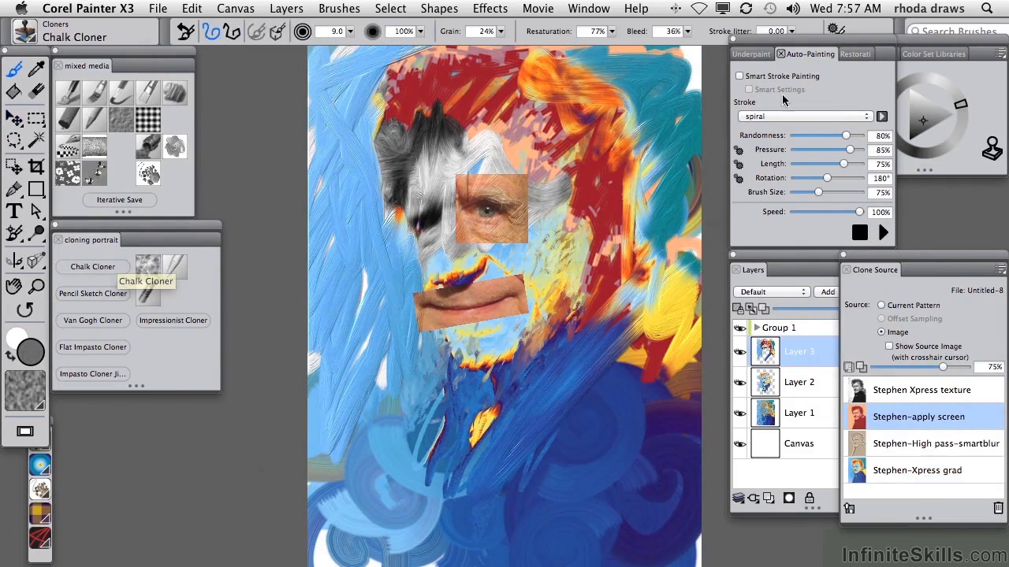
left_click(144, 272)
mouse_move(402, 146)
left_mouse_down()
mouse_move(384, 175)
mouse_move(366, 103)
mouse_move(337, 168)
mouse_move(392, 172)
mouse_move(426, 142)
mouse_move(398, 202)
mouse_move(365, 138)
mouse_move(326, 179)
mouse_move(400, 131)
mouse_move(378, 87)
mouse_move(345, 81)
mouse_move(347, 213)
left_mouse_up()
mouse_move(412, 123)
left_mouse_down()
mouse_move(457, 142)
mouse_move(477, 118)
mouse_move(408, 187)
mouse_move(319, 238)
mouse_move(441, 98)
mouse_move(544, 134)
mouse_move(583, 94)
mouse_move(601, 168)
mouse_move(620, 130)
mouse_move(555, 229)
mouse_move(627, 308)
mouse_move(636, 379)
mouse_move(465, 493)
mouse_move(331, 520)
mouse_move(355, 427)
mouse_move(473, 433)
mouse_move(496, 488)
mouse_move(531, 395)
left_mouse_up()
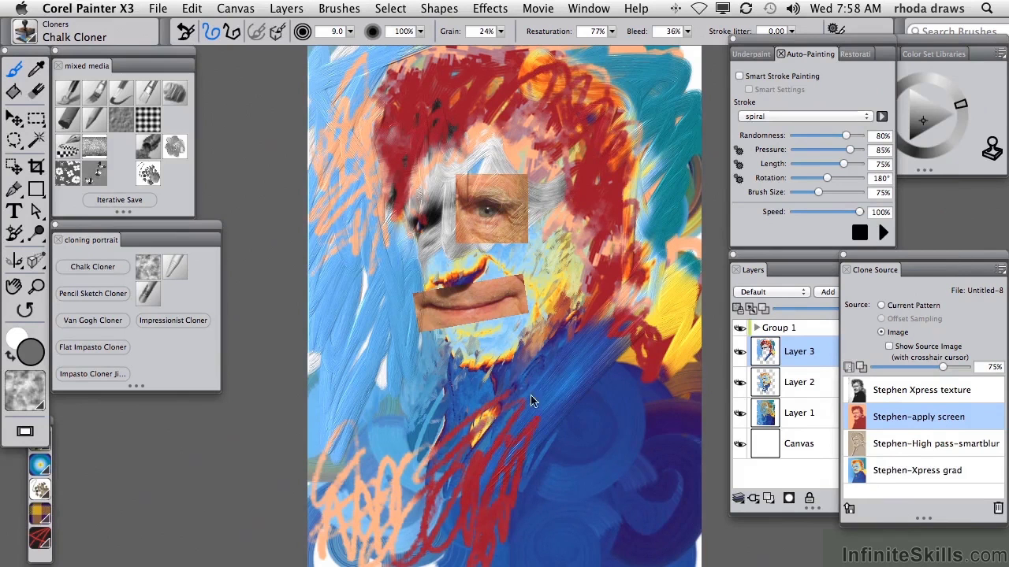
left_click(175, 269)
mouse_move(678, 280)
left_mouse_down()
mouse_move(662, 264)
mouse_move(607, 103)
mouse_move(691, 55)
mouse_move(687, 260)
mouse_move(661, 364)
mouse_move(642, 303)
mouse_move(678, 344)
mouse_move(701, 275)
mouse_move(693, 265)
mouse_move(704, 275)
mouse_move(690, 400)
left_mouse_up()
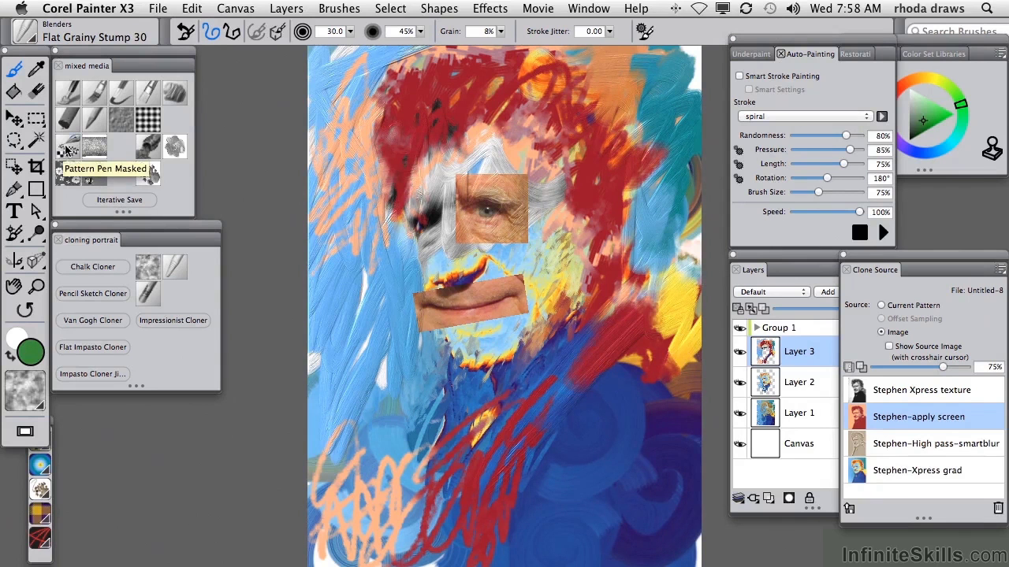
Step: Add a new layer and paint trails of white flowers along both sides of the head using Pattern Pen Masked with the Floral Fabric pattern
left_click(150, 174)
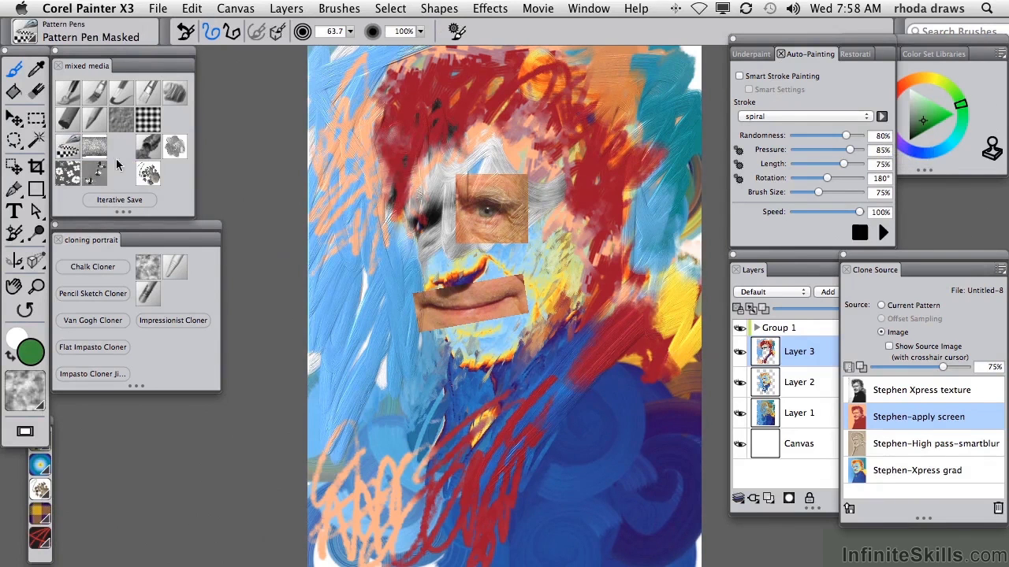
left_click(68, 172)
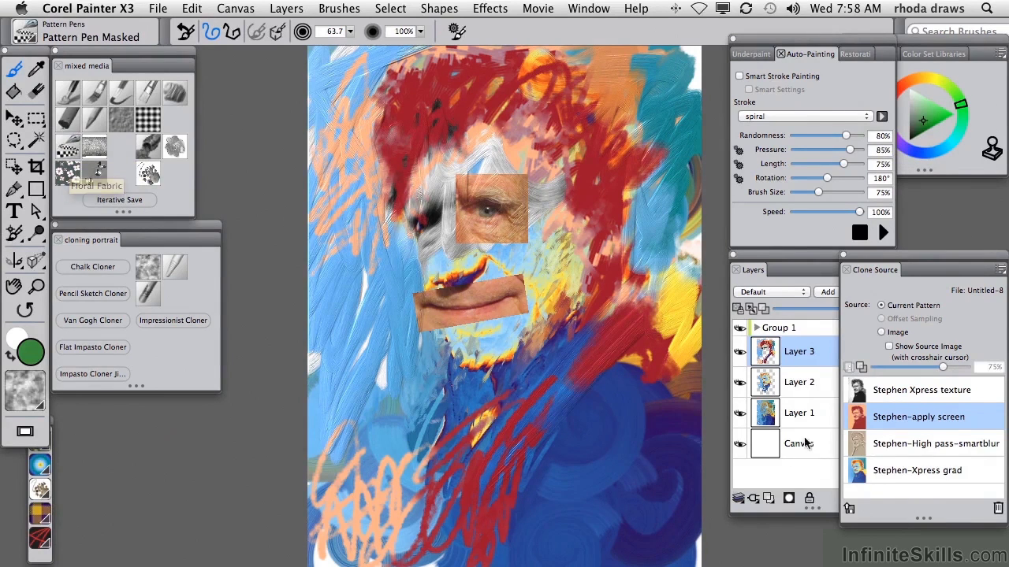
left_click(768, 500)
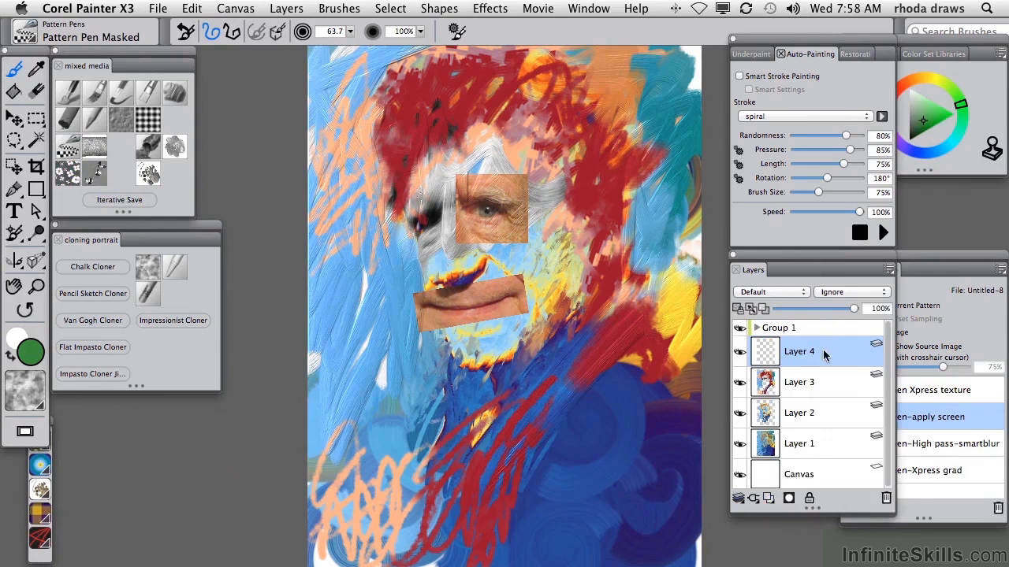
mouse_move(369, 169)
left_mouse_down()
mouse_move(389, 274)
mouse_move(384, 384)
mouse_move(406, 434)
left_mouse_up()
left_click_drag(337, 112, 380, 70)
mouse_move(611, 89)
left_mouse_down()
mouse_move(658, 136)
mouse_move(607, 284)
mouse_move(662, 205)
mouse_move(673, 158)
left_mouse_up()
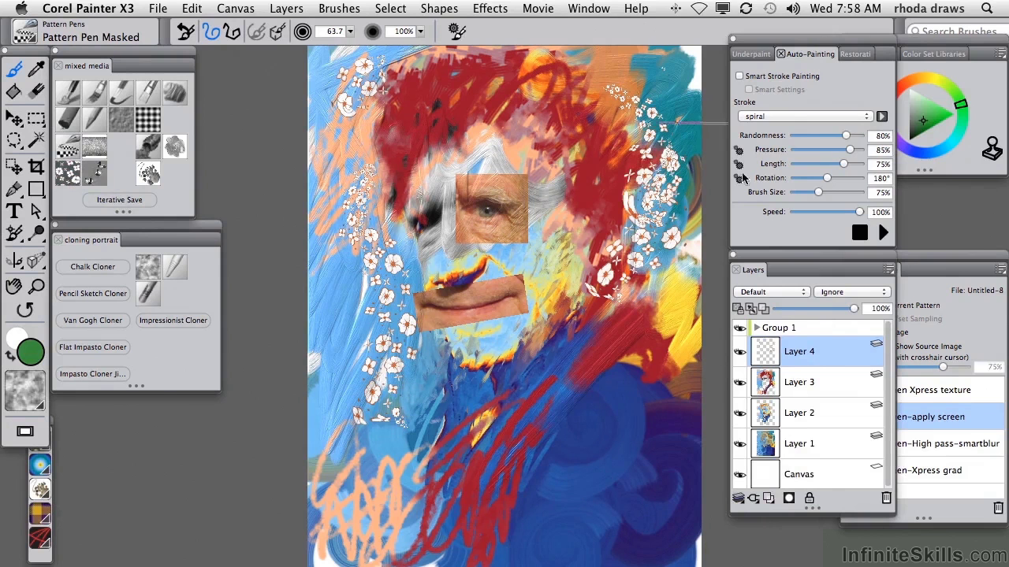
Step: Spray stones across the lower chest and along the painting's edges on Layer 4, using the Image Hose Spray-Size-P with the Stones nozzle
left_click(152, 150)
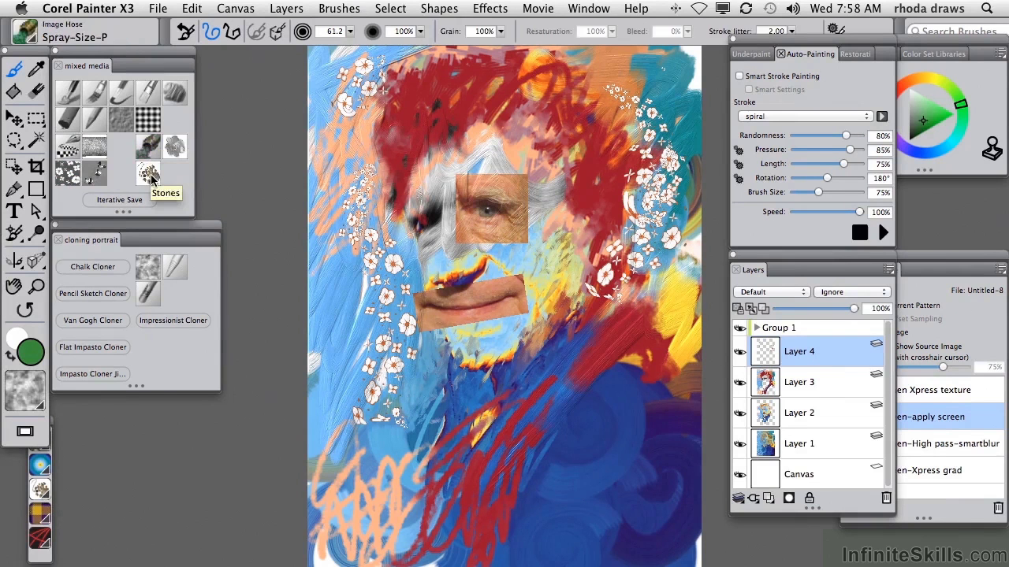
left_click(150, 175)
mouse_move(371, 434)
left_mouse_down()
mouse_move(378, 499)
mouse_move(341, 561)
mouse_move(309, 416)
mouse_move(337, 371)
mouse_move(440, 492)
mouse_move(492, 508)
mouse_move(513, 438)
mouse_move(634, 390)
mouse_move(605, 367)
mouse_move(687, 289)
mouse_move(678, 114)
mouse_move(729, 148)
mouse_move(703, 498)
mouse_move(662, 552)
mouse_move(685, 556)
left_mouse_up()
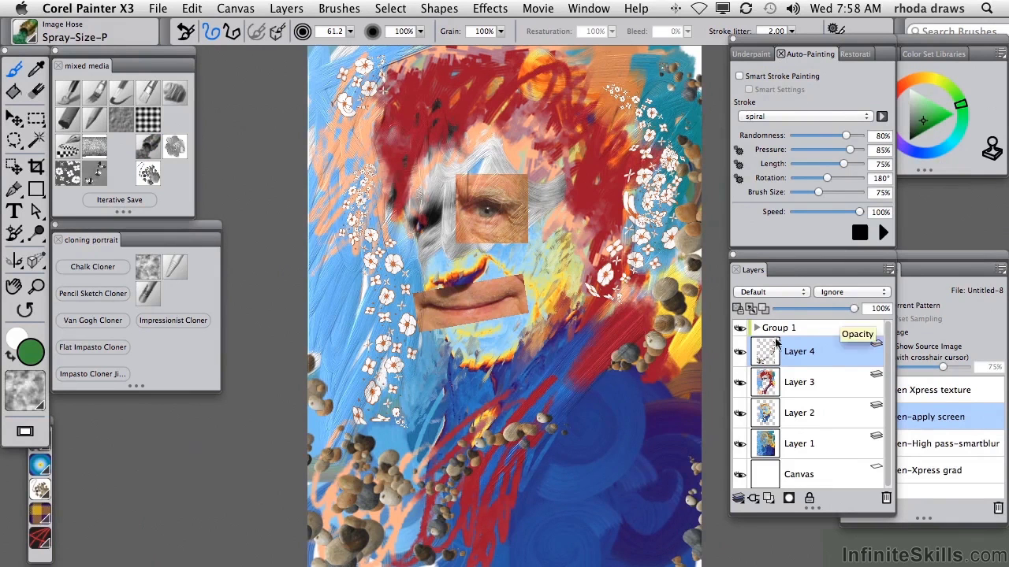
mouse_move(558, 316)
left_mouse_down()
mouse_move(569, 325)
mouse_move(516, 363)
mouse_move(547, 288)
left_mouse_up()
Step: On Layer 2, paint over the cheek, jaw and chin with the Flat Impasto Cloner from the Stephen-Xpress grad source
left_click(740, 416)
left_click(739, 417)
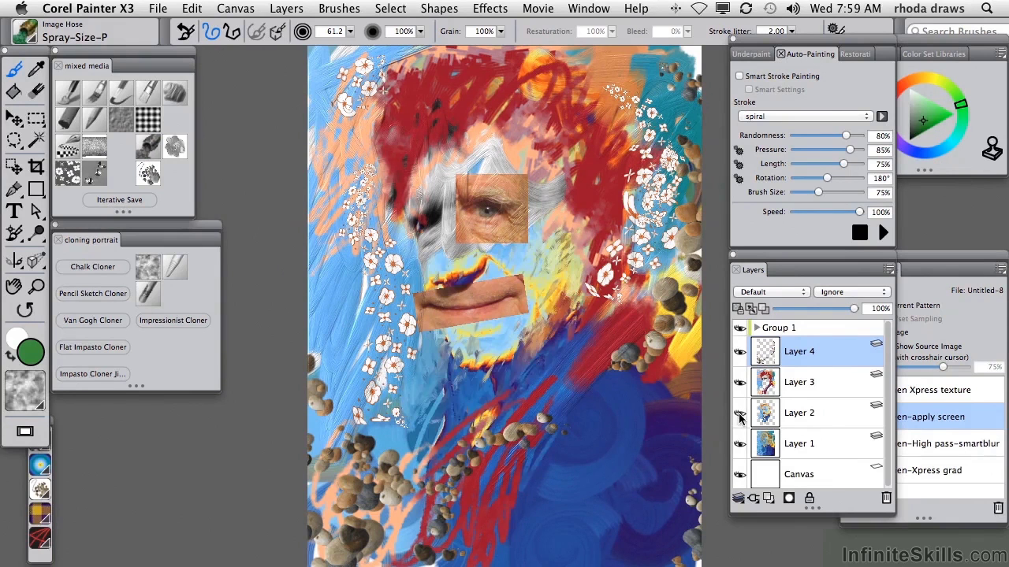
left_click(816, 416)
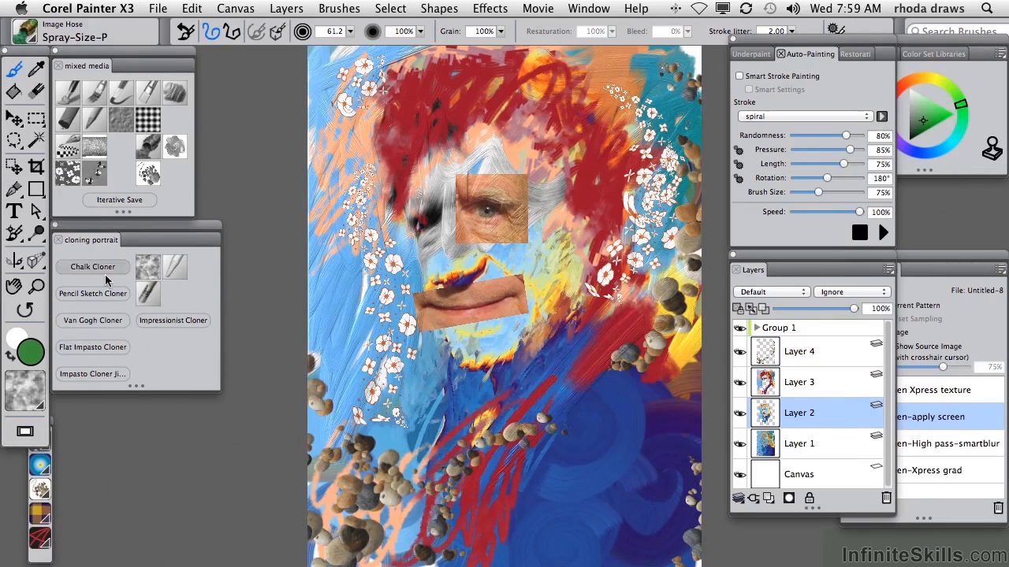
left_click(115, 350)
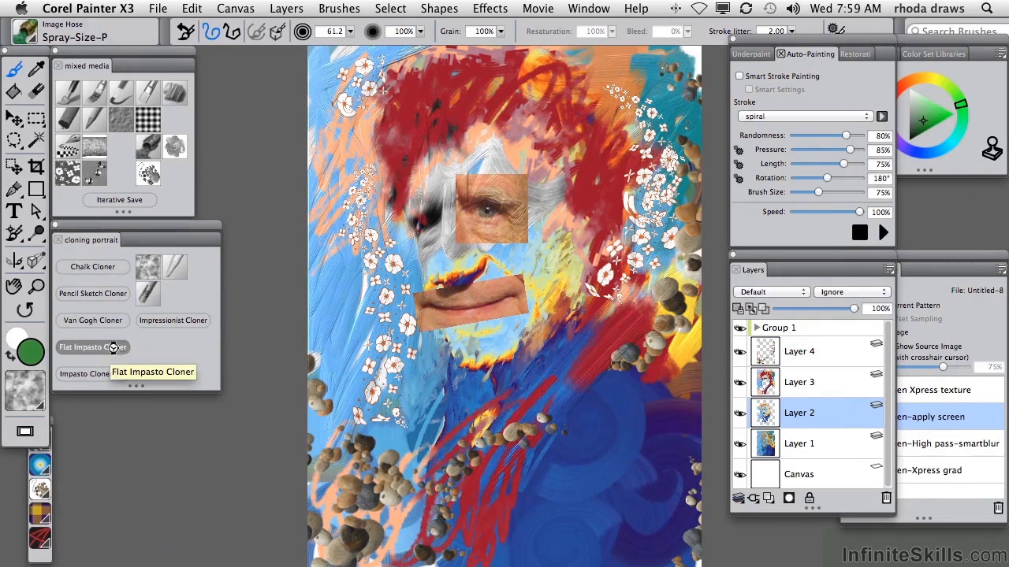
left_click(946, 473)
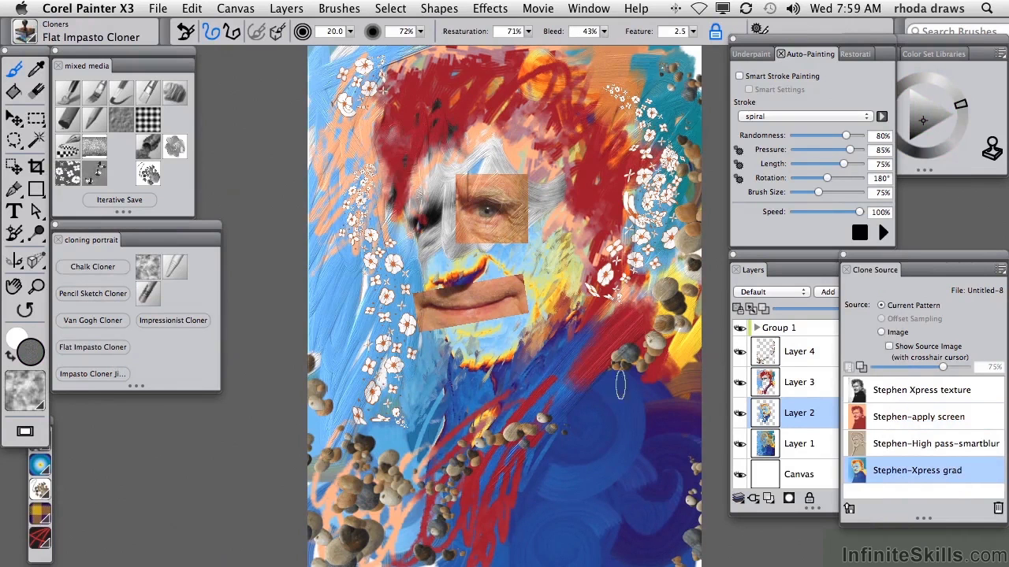
mouse_move(560, 281)
left_mouse_down()
mouse_move(542, 337)
mouse_move(550, 322)
mouse_move(483, 376)
mouse_move(489, 343)
mouse_move(477, 360)
mouse_move(451, 352)
mouse_move(527, 347)
mouse_move(541, 358)
mouse_move(557, 270)
mouse_move(522, 269)
mouse_move(583, 320)
mouse_move(470, 389)
mouse_move(451, 378)
mouse_move(482, 403)
mouse_move(454, 364)
mouse_move(439, 405)
mouse_move(495, 398)
mouse_move(498, 377)
mouse_move(484, 368)
mouse_move(579, 292)
mouse_move(536, 327)
left_mouse_up()
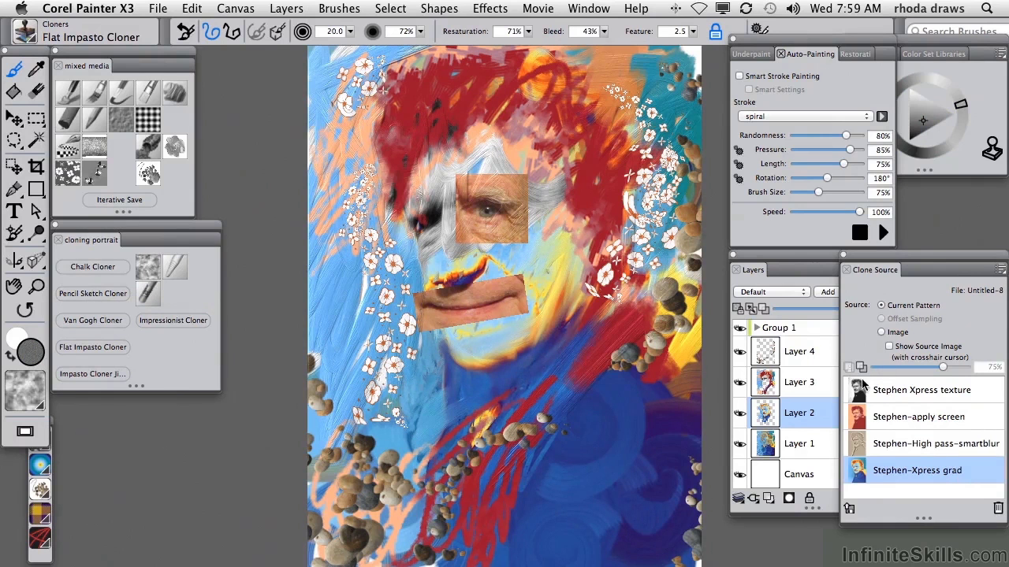
Step: Set Layer 3's composite method to Gel, and undo and redo the change to compare the effect
left_click(814, 358)
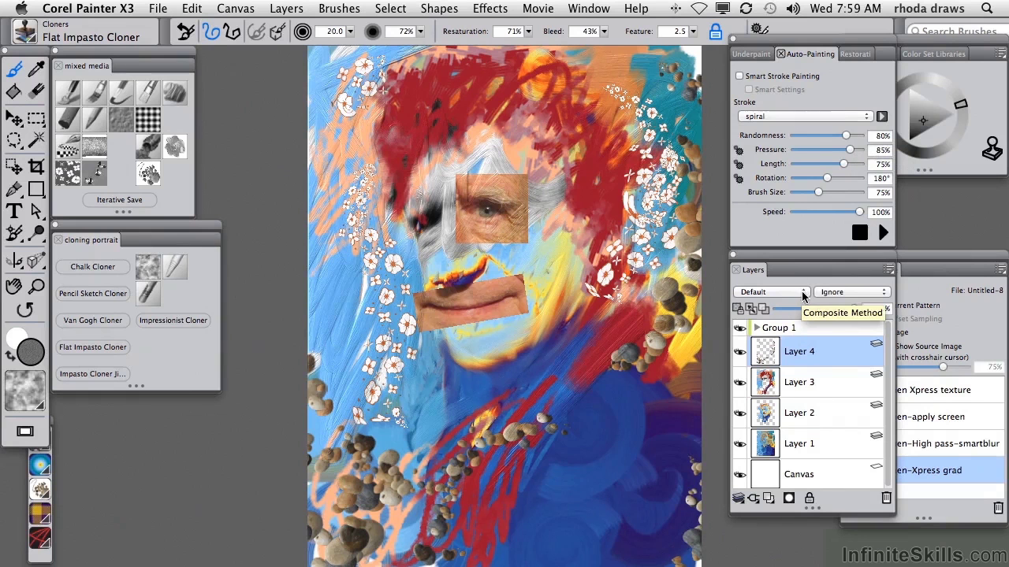
left_click(824, 388)
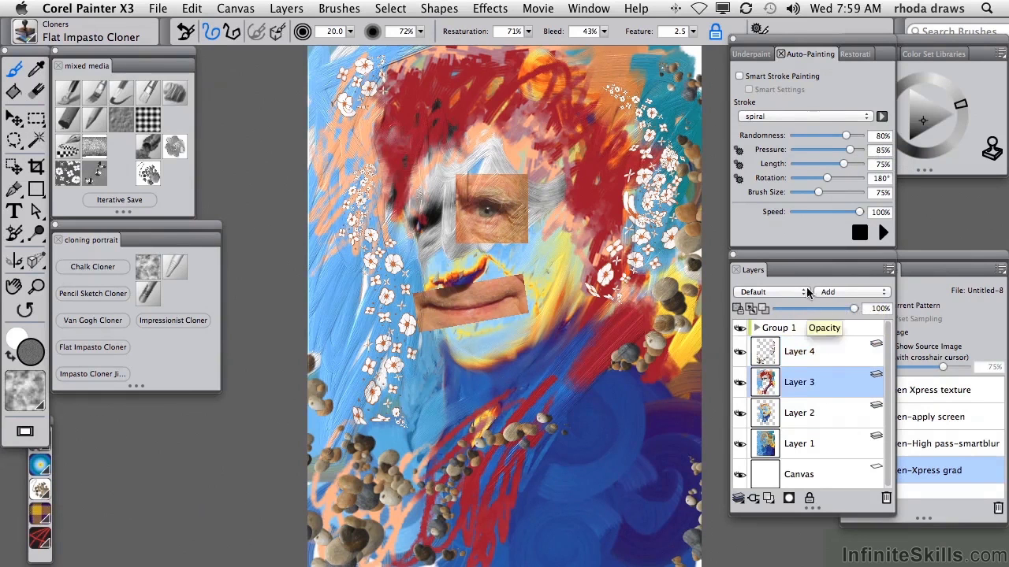
left_click(805, 293)
left_click(797, 303)
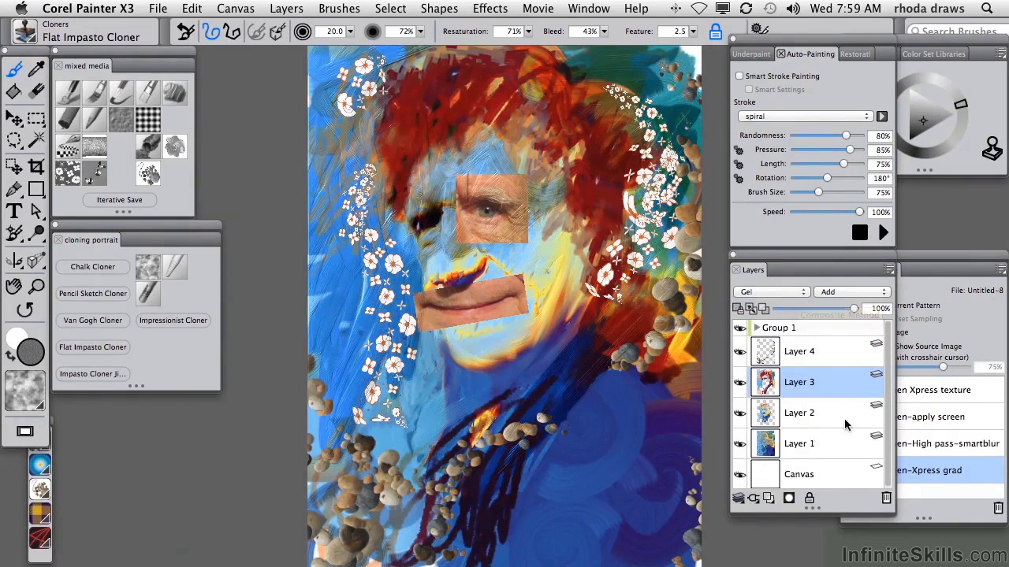
key("super+z")
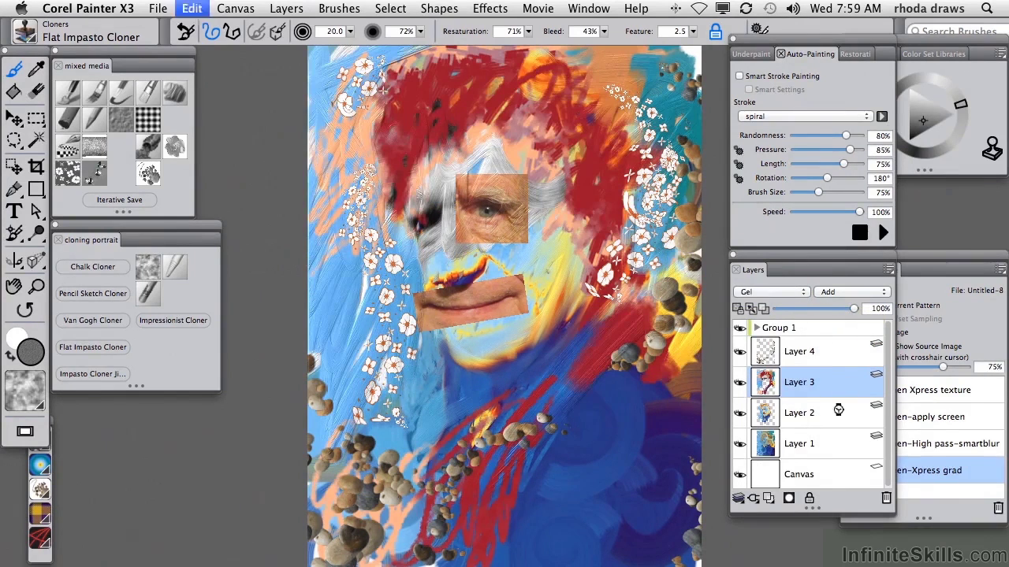
key("super+y")
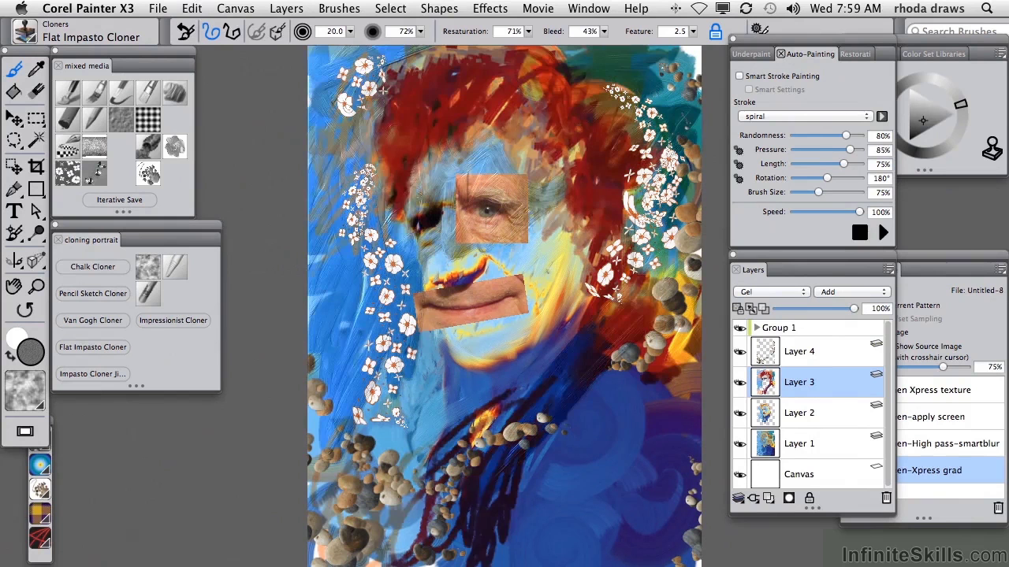
Step: Check Layer 2's contribution by hiding and showing it, and set its composite method to Hard Light
left_click(741, 414)
left_click(740, 414)
left_click(833, 416)
left_click(801, 295)
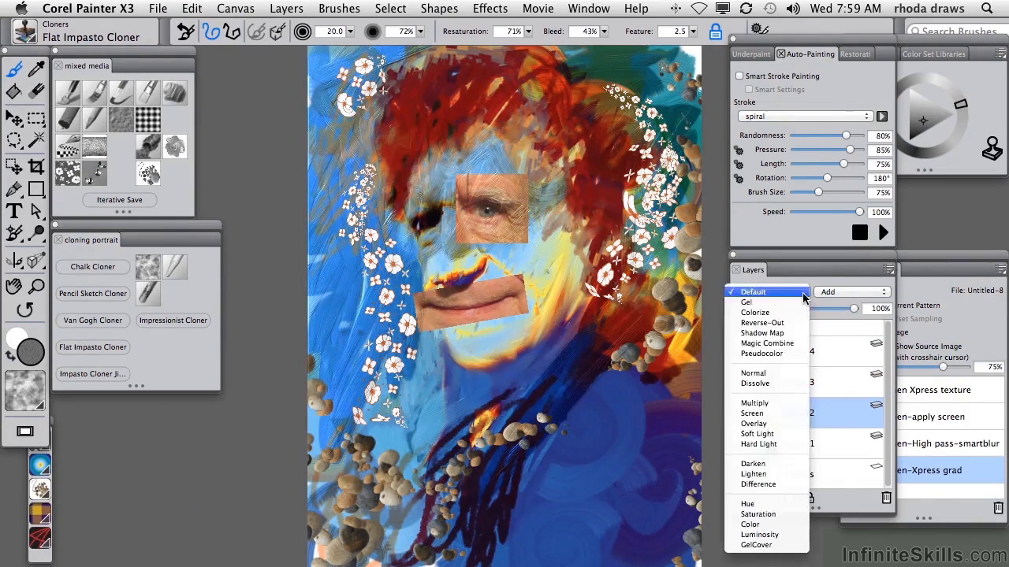
left_click(768, 445)
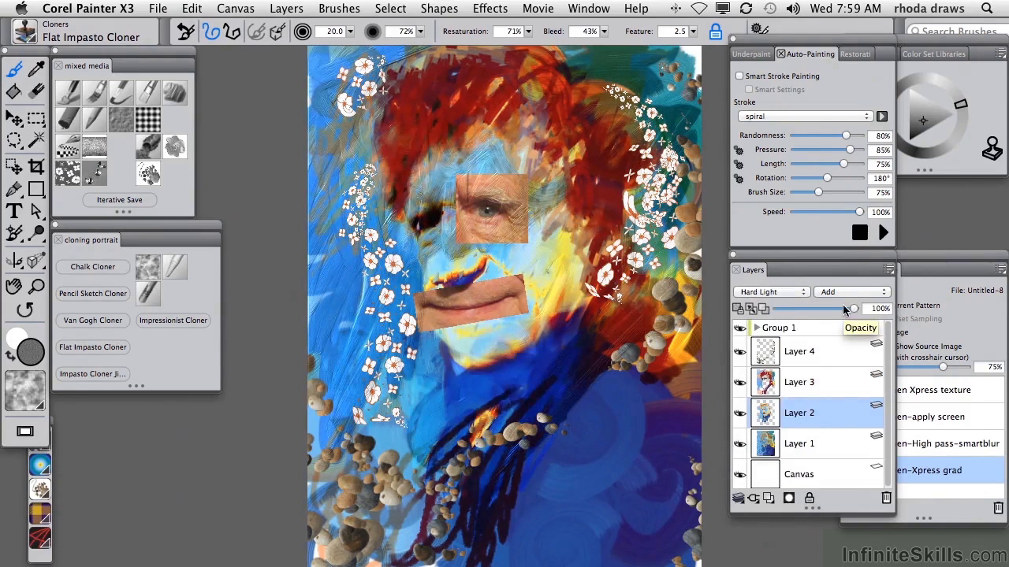
left_click(805, 292)
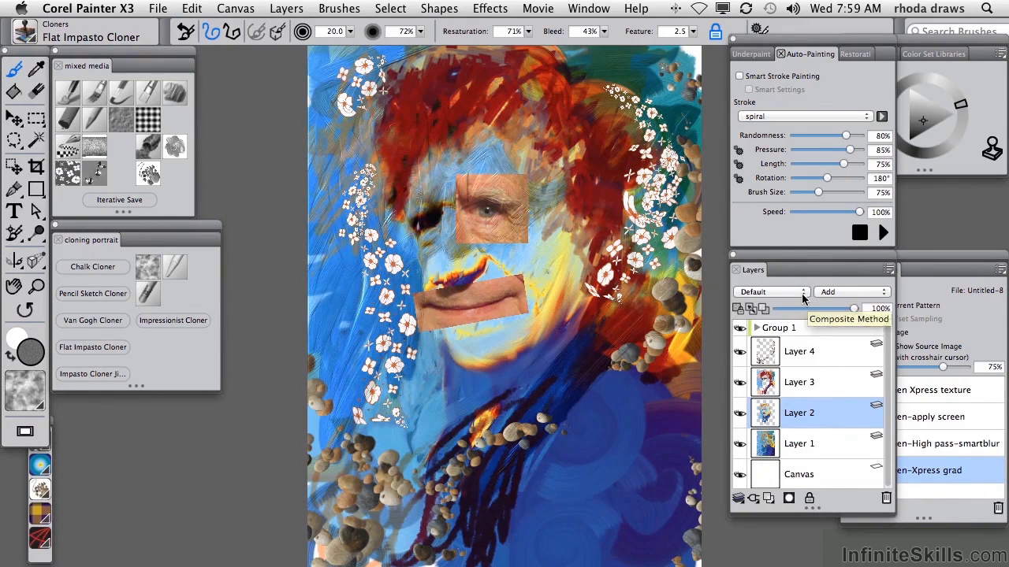
left_click(772, 292)
left_click(818, 446)
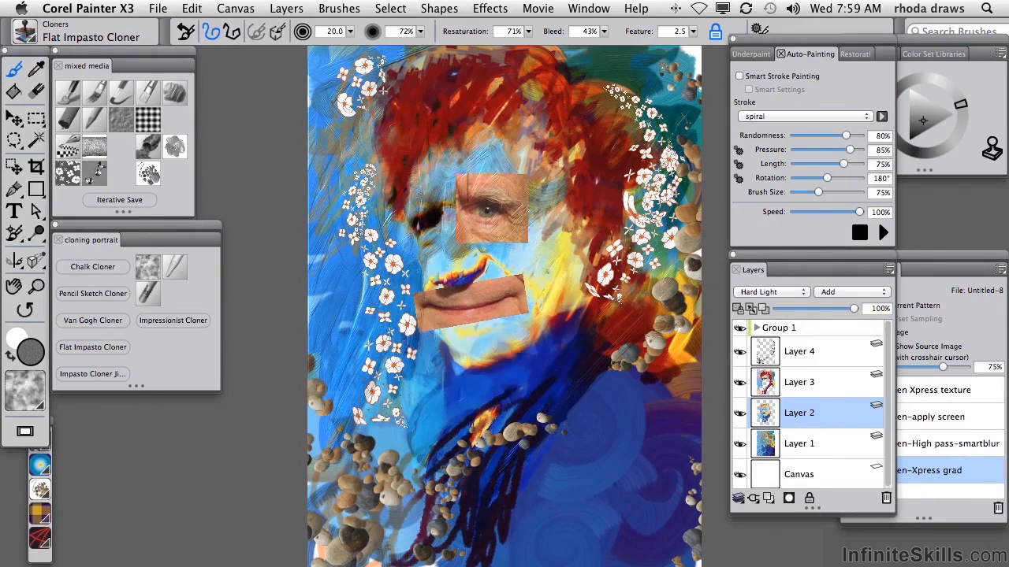
Step: Move Layer 1 up into Group 1, directly beneath the eye layer, and check it by hiding and showing it
left_click_drag(832, 447, 827, 340)
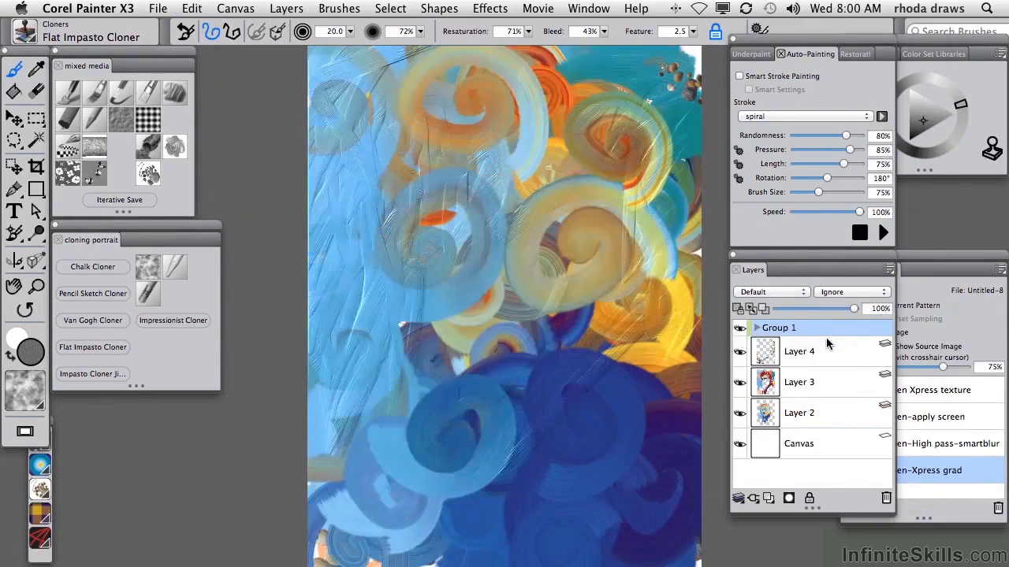
left_click(758, 328)
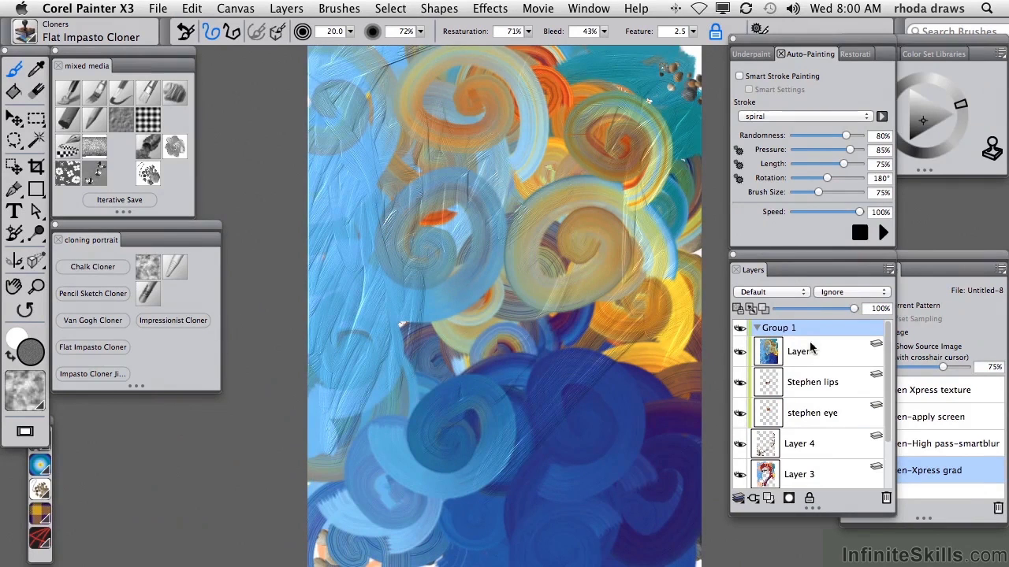
left_click_drag(821, 349, 816, 438)
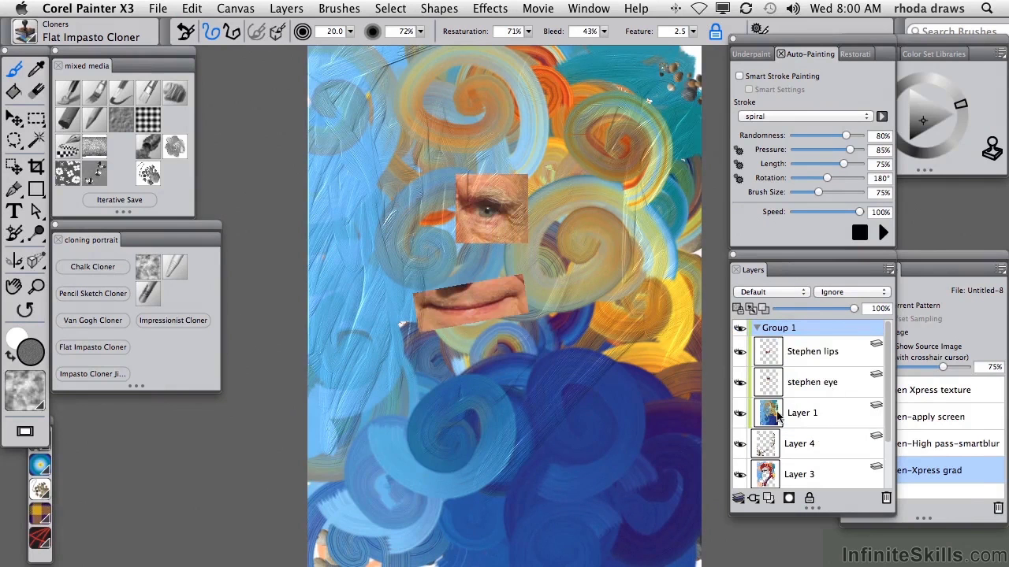
left_click(740, 413)
left_click(740, 412)
Step: Try the Gel, Screen and Difference composite methods on Layer 1 inside Group 1
left_click(816, 416)
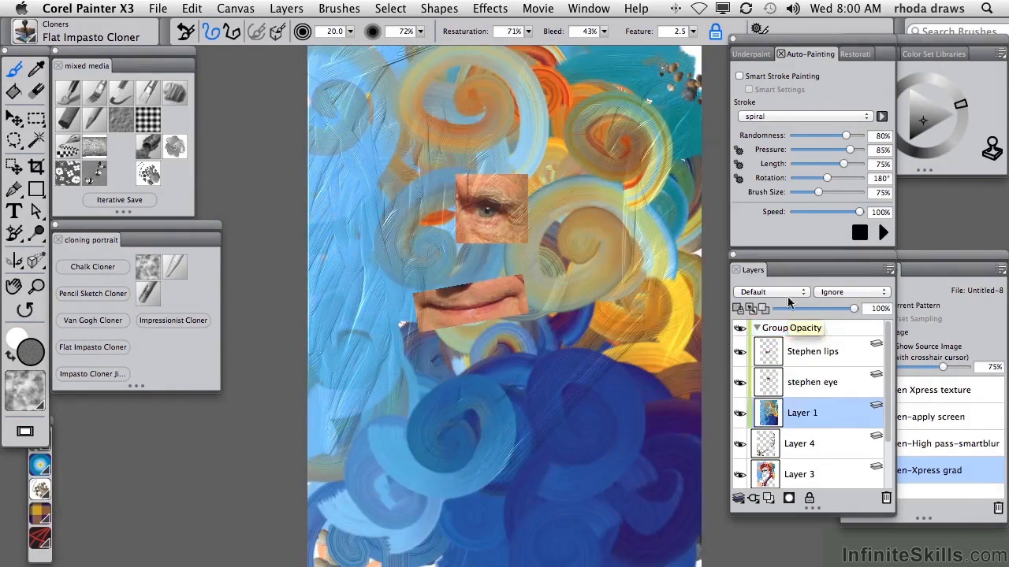
left_click(804, 294)
left_click(776, 302)
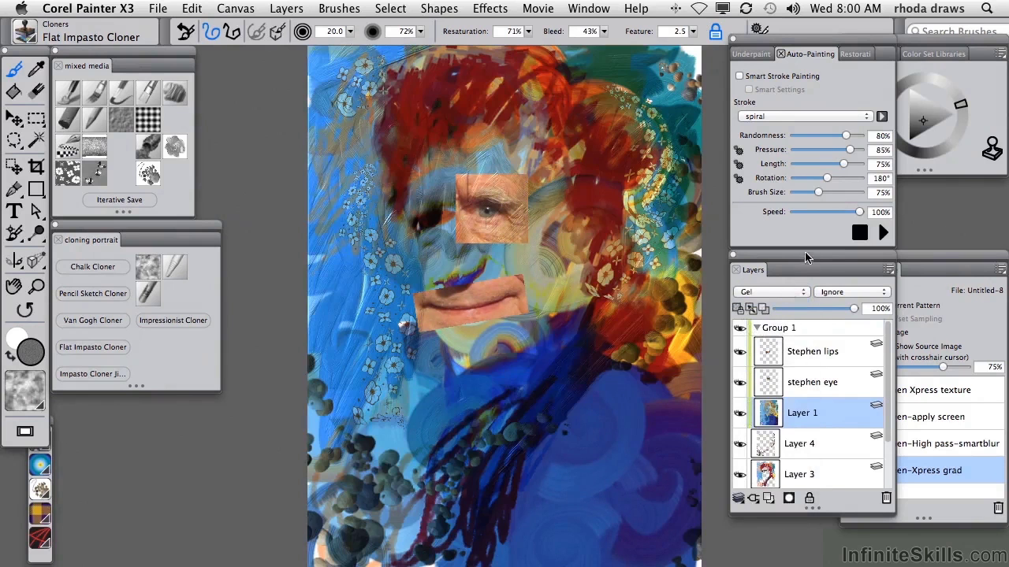
left_click(804, 292)
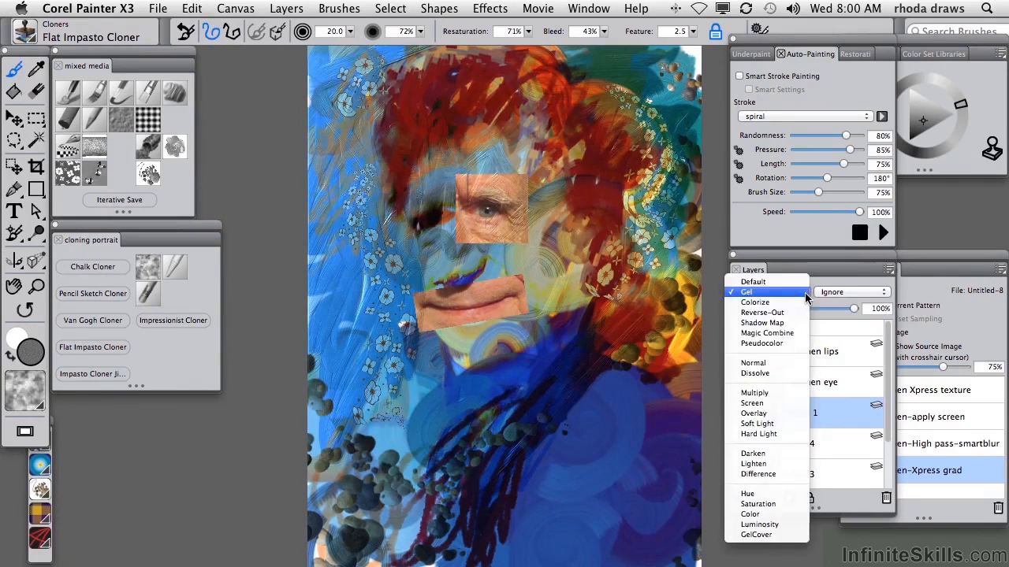
left_click(767, 404)
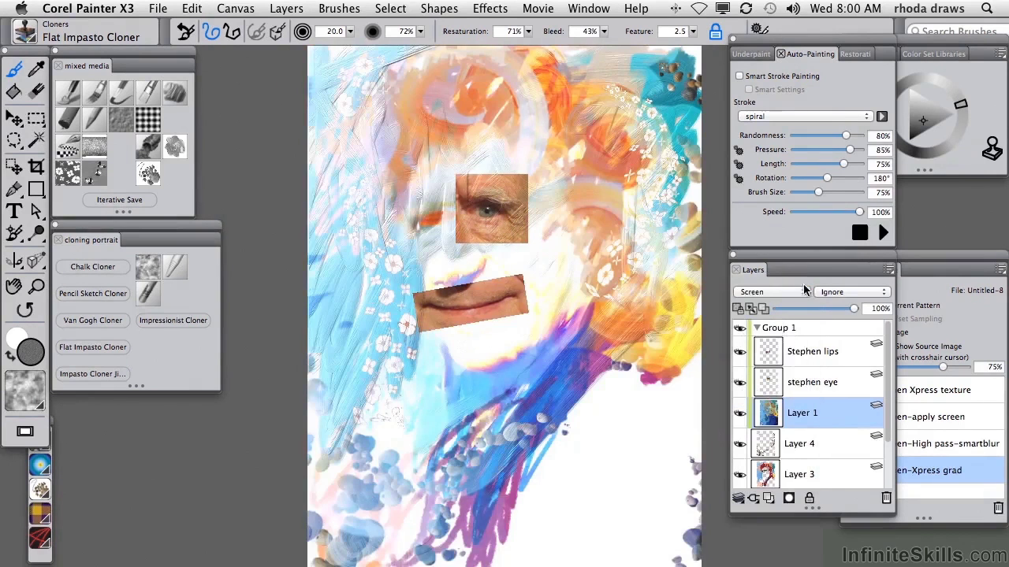
left_click(803, 292)
left_click(776, 362)
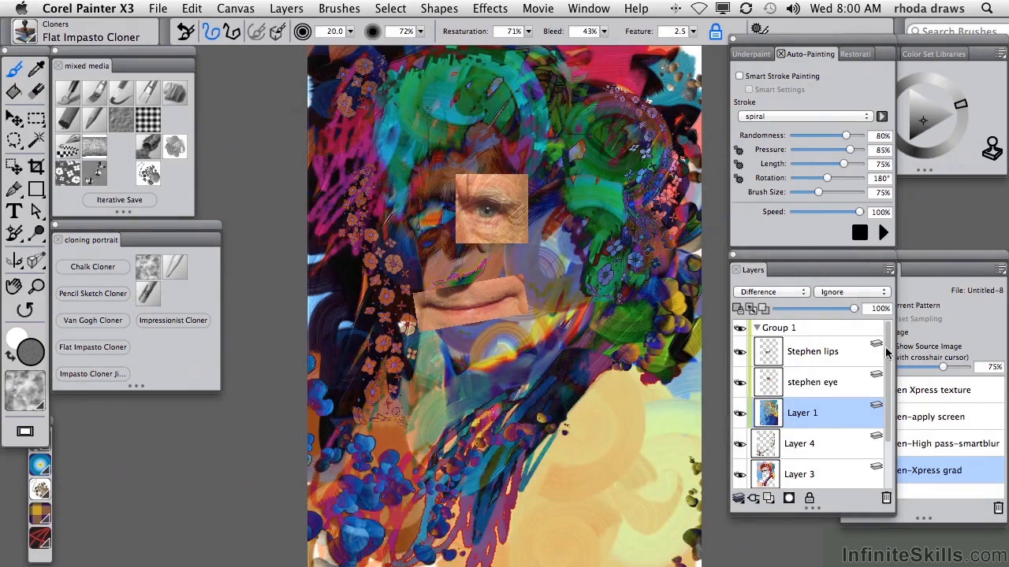
Step: Try the Darken and Soft Light composite methods on Layer 1 inside Group 1
left_click(802, 291)
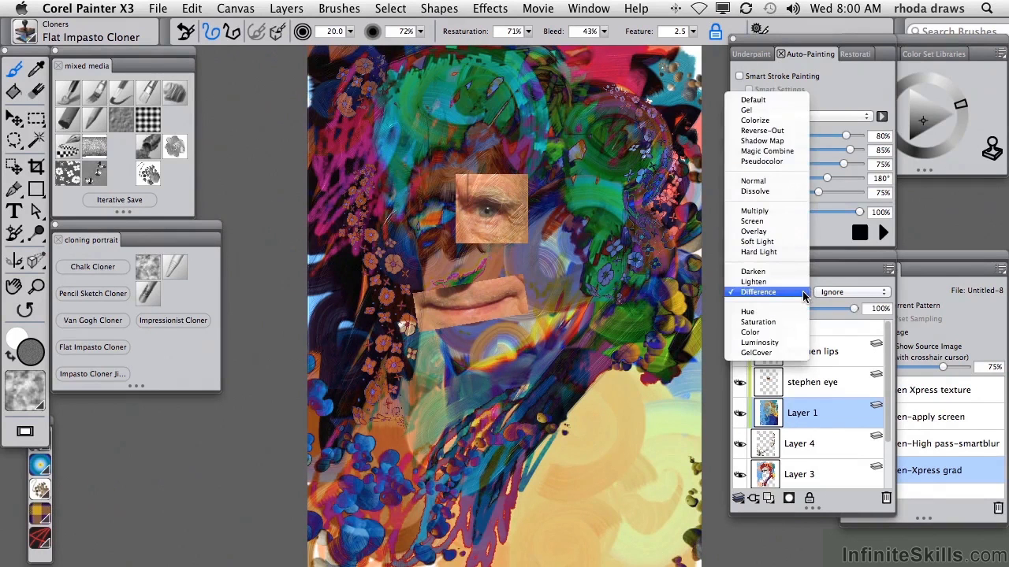
left_click(757, 271)
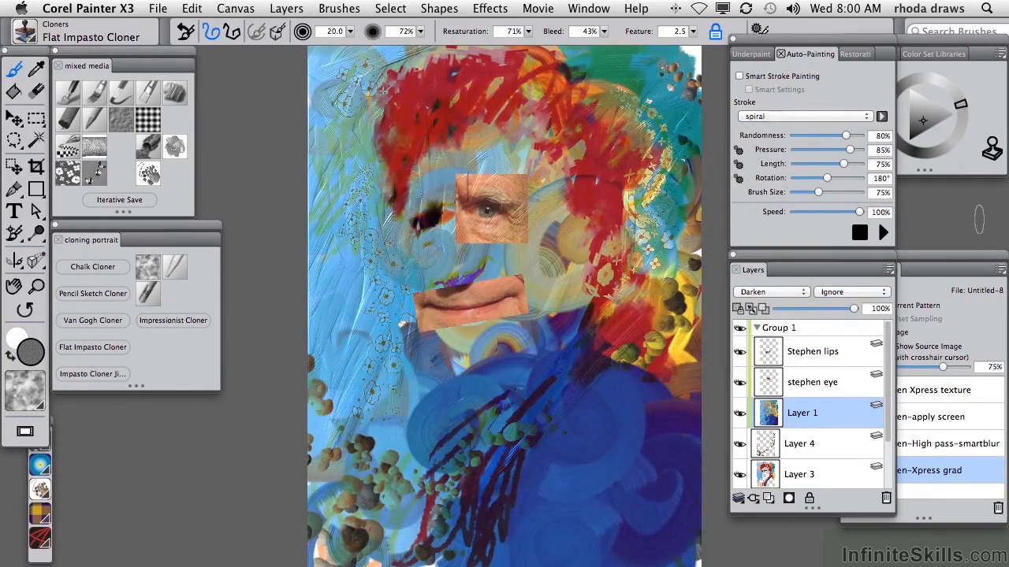
left_click(788, 293)
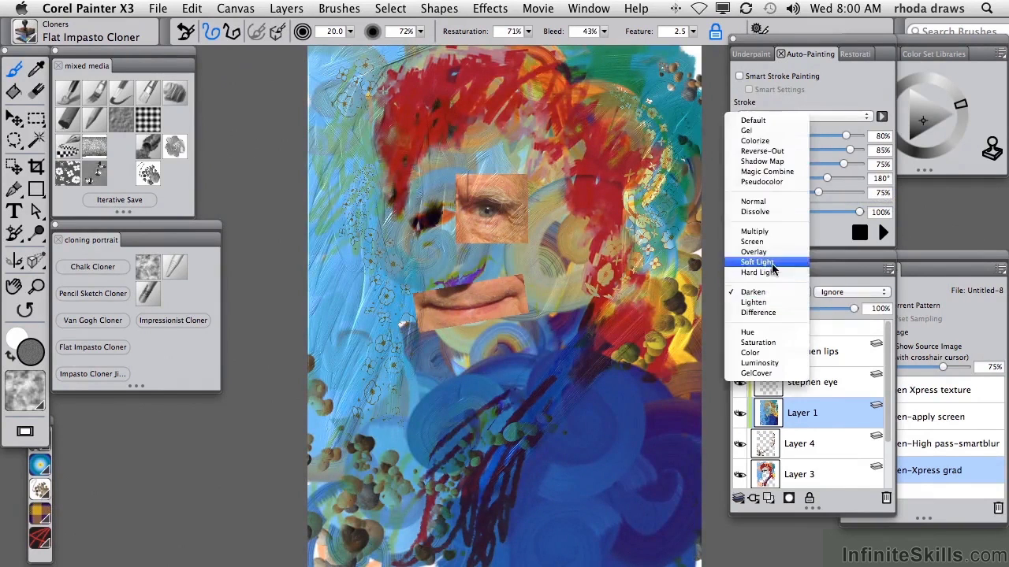
left_click(769, 262)
left_click(797, 293)
left_click(780, 262)
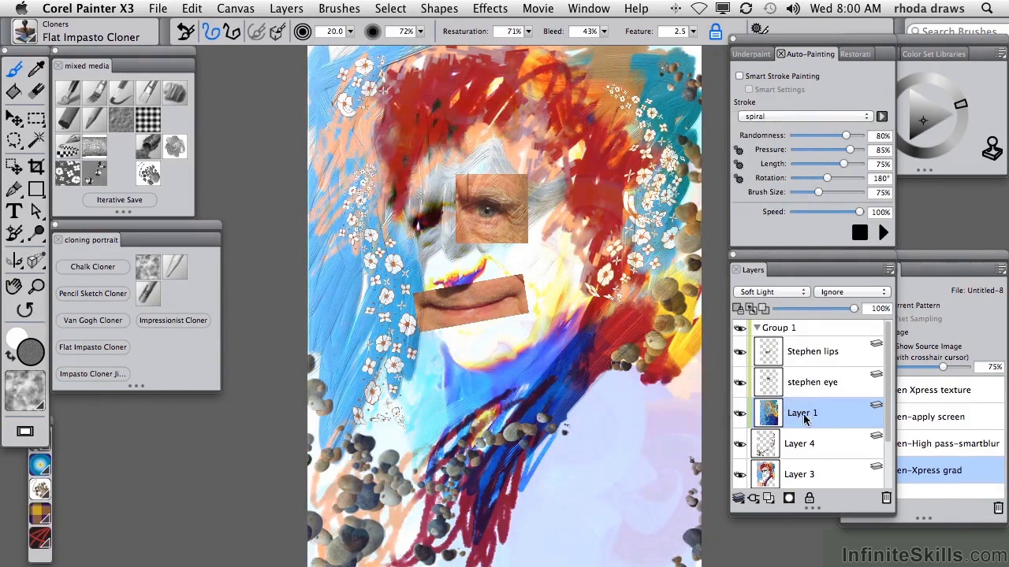
Step: Move Layer 1 out of Group 1 to directly above the Canvas and set its composite method to Default
scroll(886, 464, "down", 1)
scroll(885, 464, "down", 3)
left_click_drag(812, 360, 849, 456)
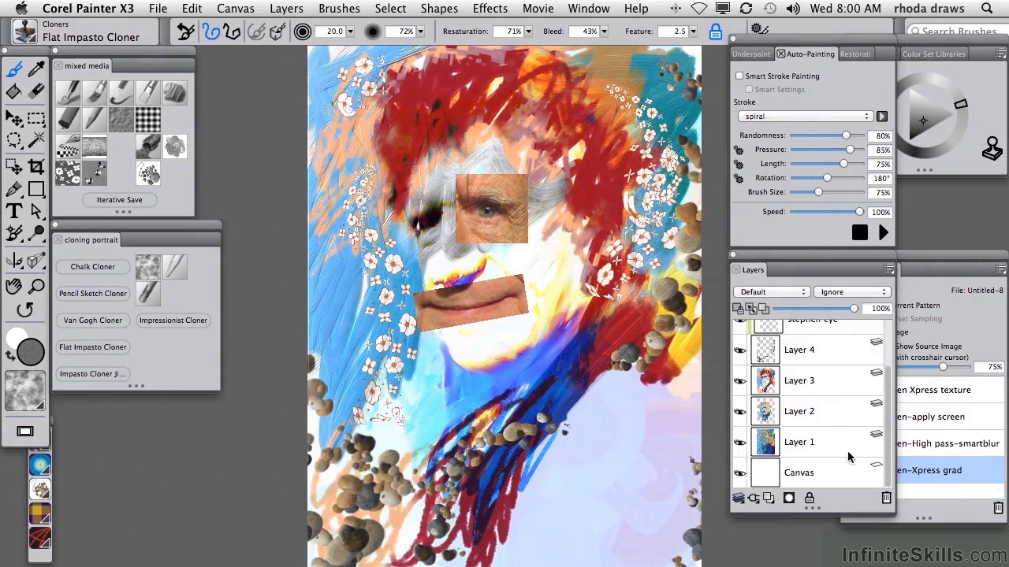
left_click(822, 443)
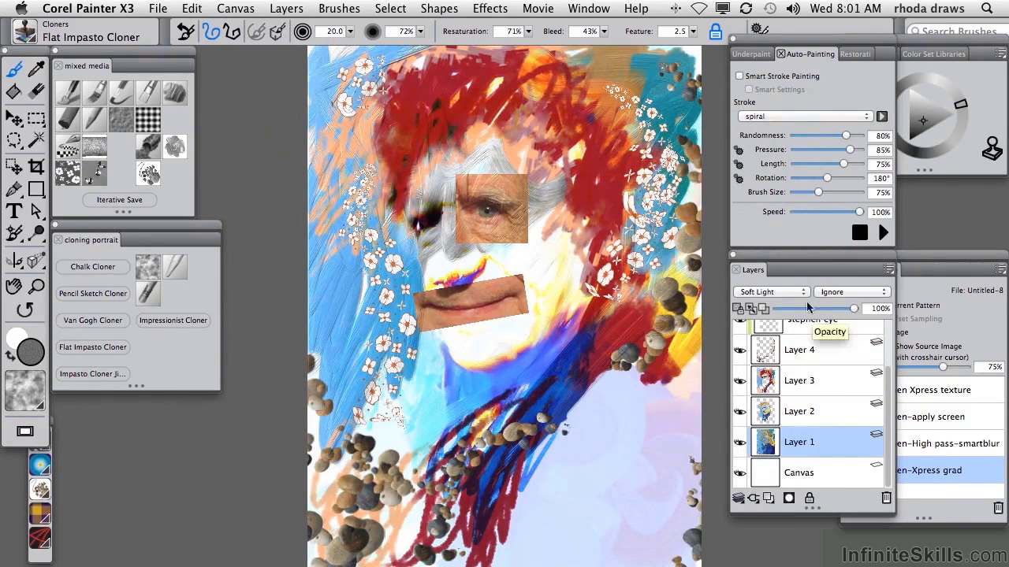
left_click(803, 293)
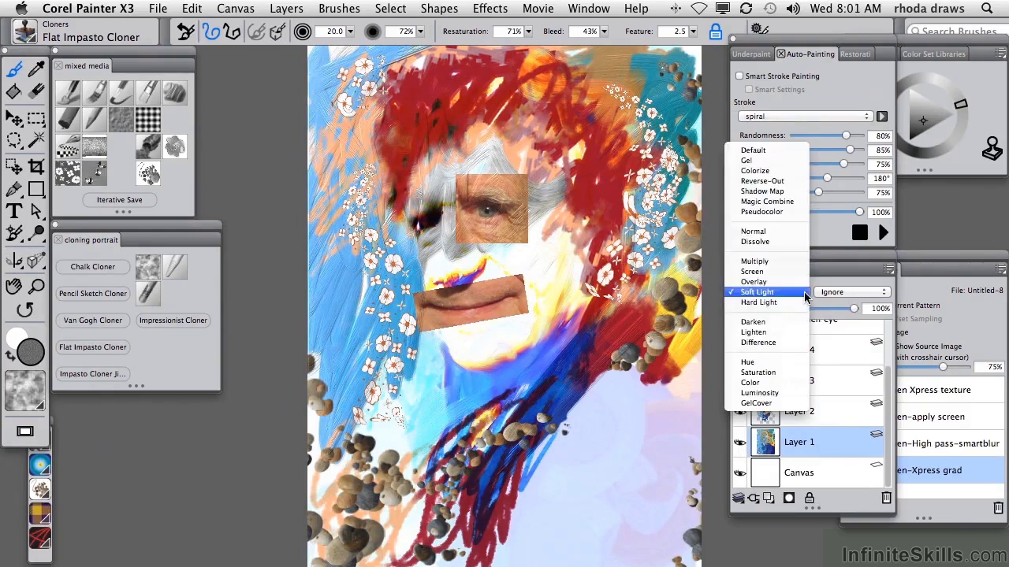
left_click(744, 153)
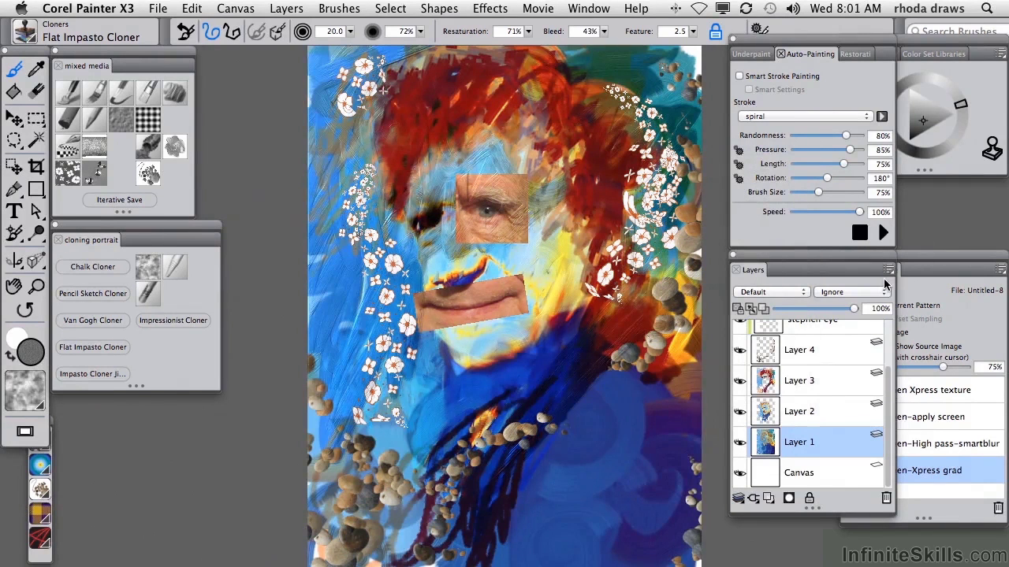